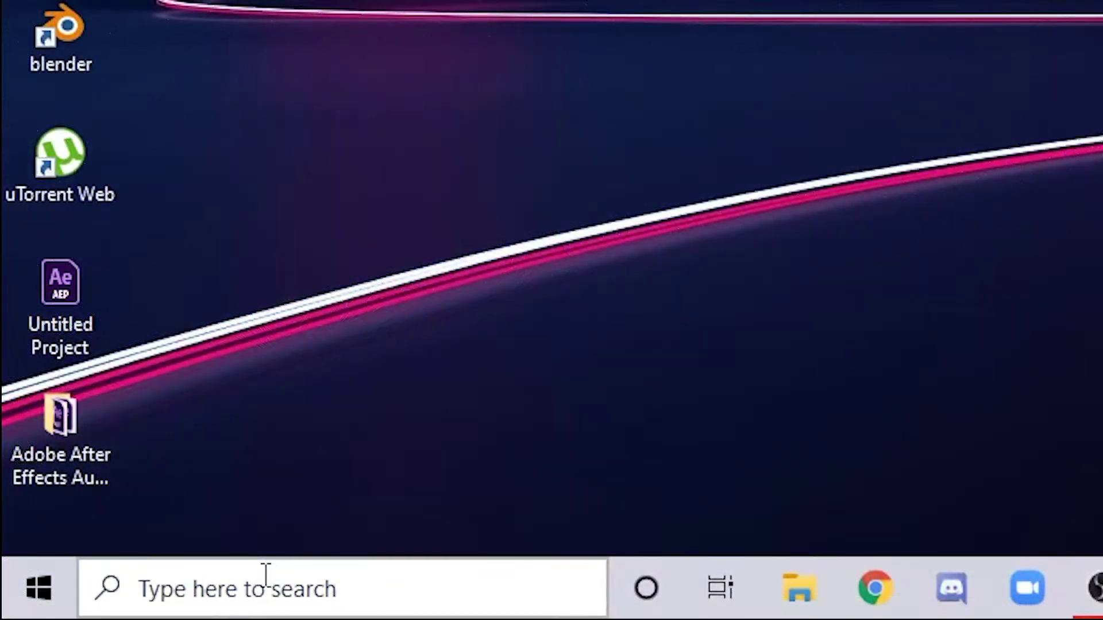
Open Command Prompt as administrator and ping 1.1.1.1 to measure its response time
left_click(98, 608)
type("cmd")
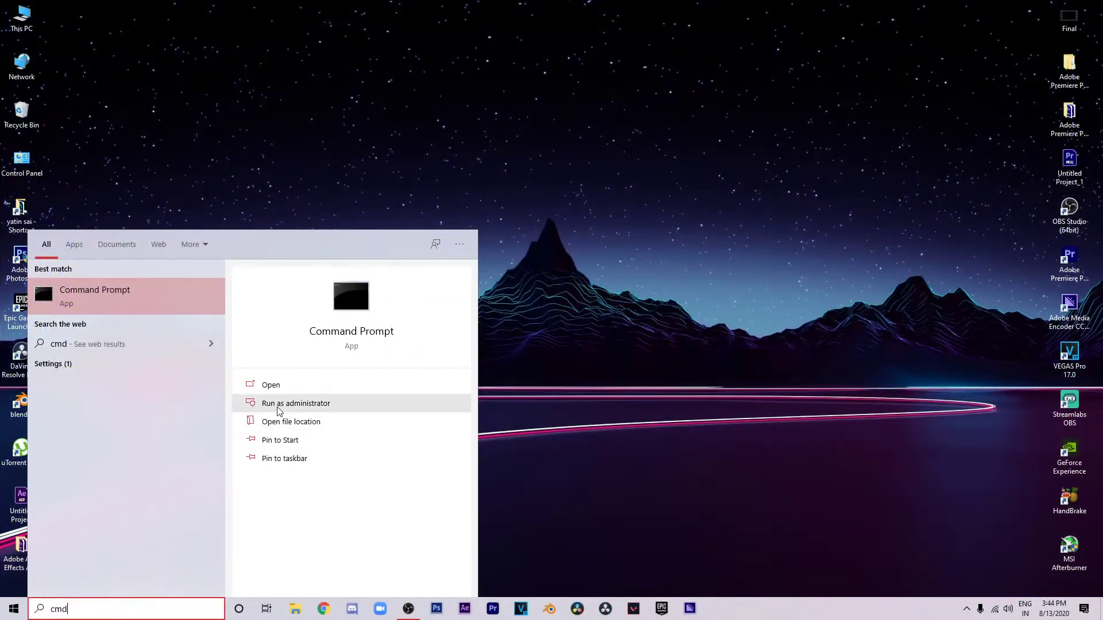
left_click(278, 404)
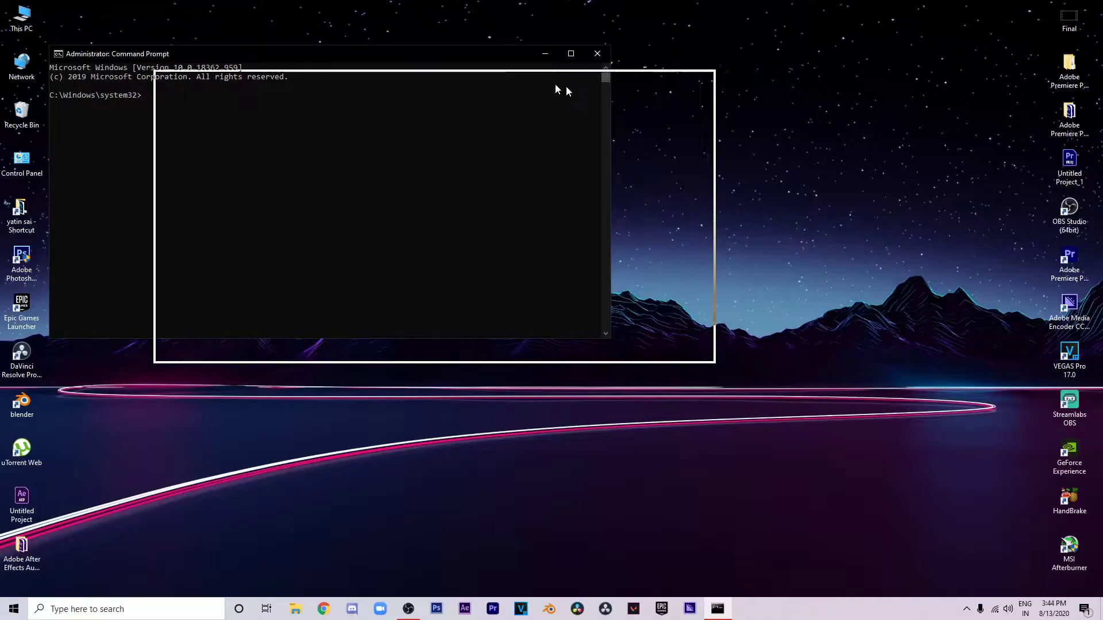
type("pin")
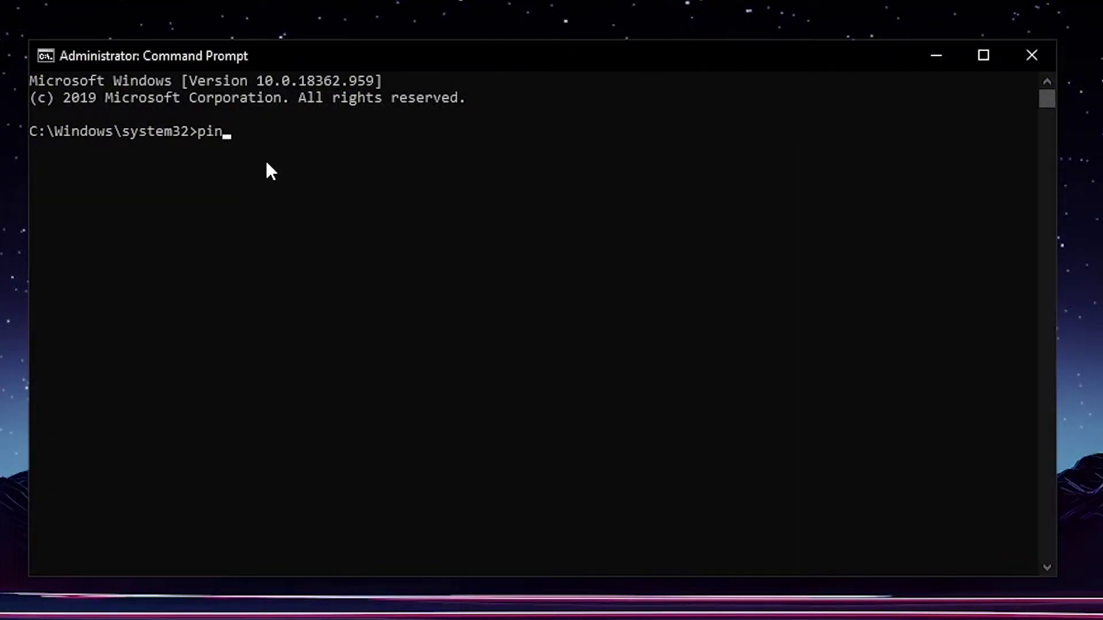
type("g 1.1.1.1")
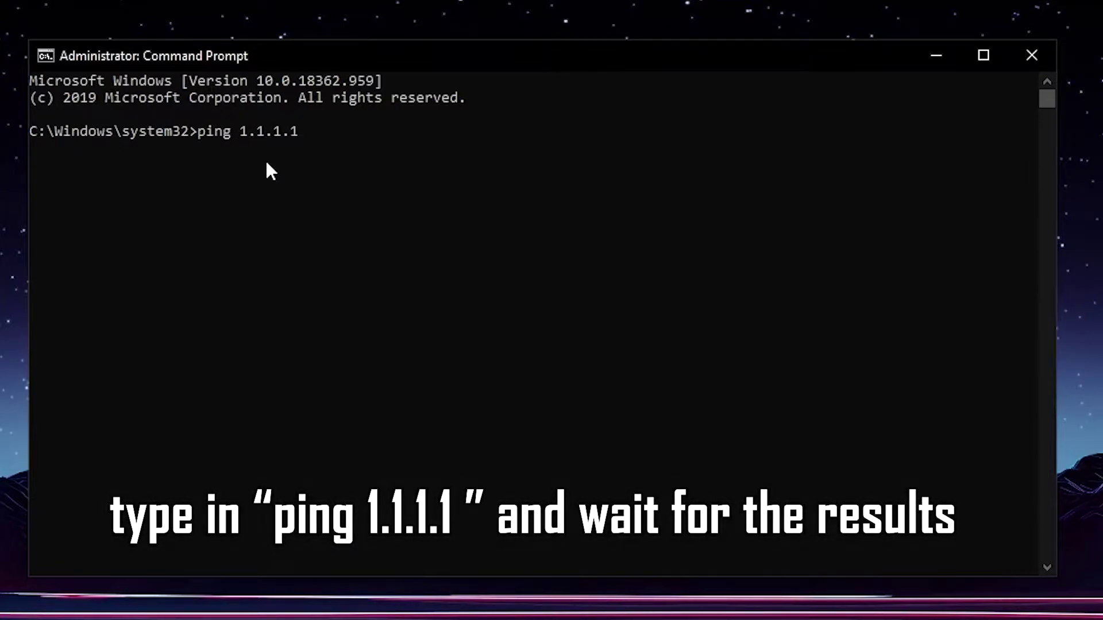
key("Return")
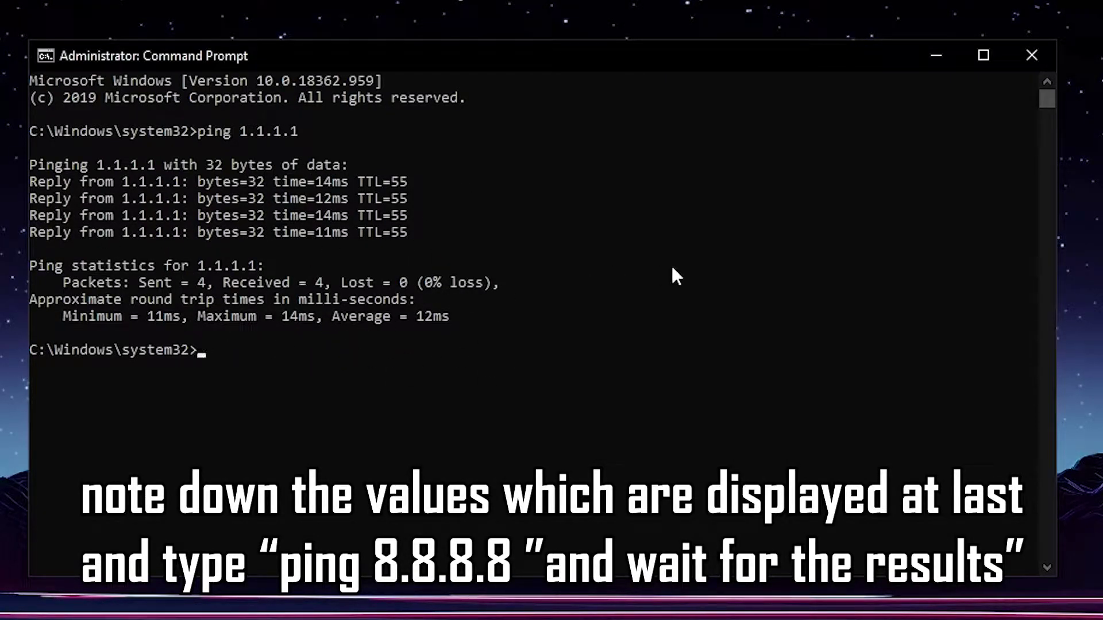
Ping 8.8.8.8 and compare its response times with those of 1.1.1.1
type("ping 8.8.8.8")
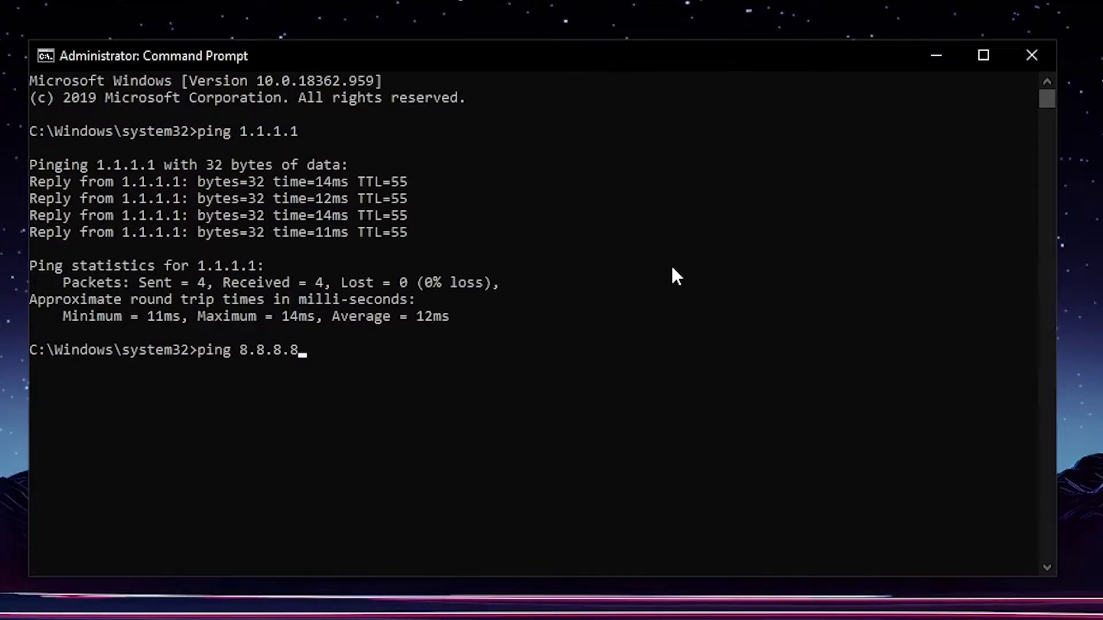
key("Return")
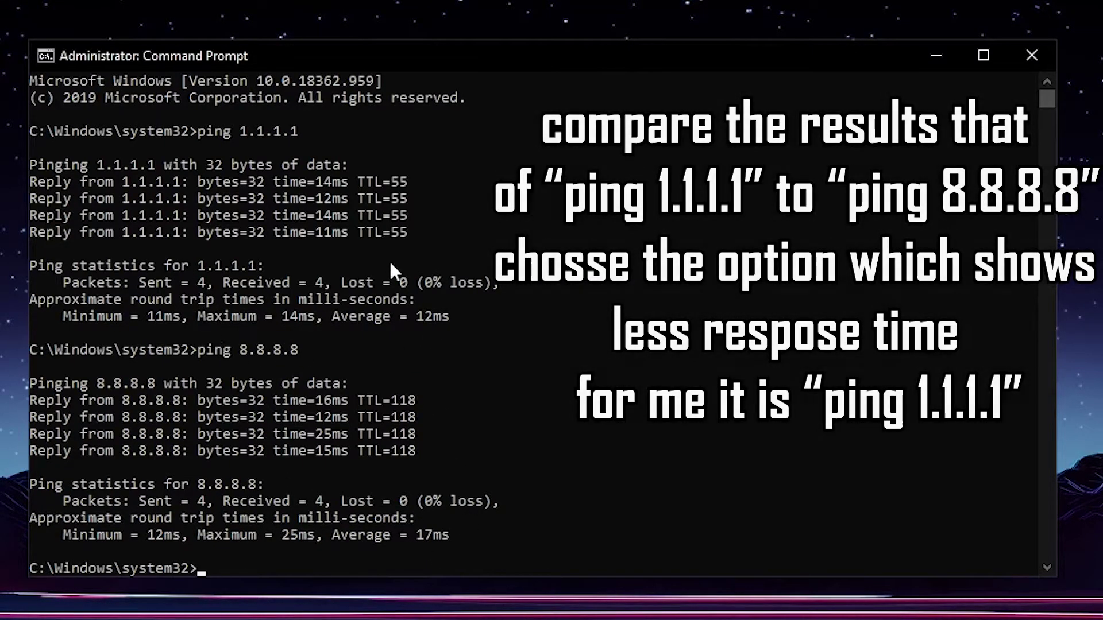
left_click_drag(206, 283, 251, 264)
left_click(251, 264)
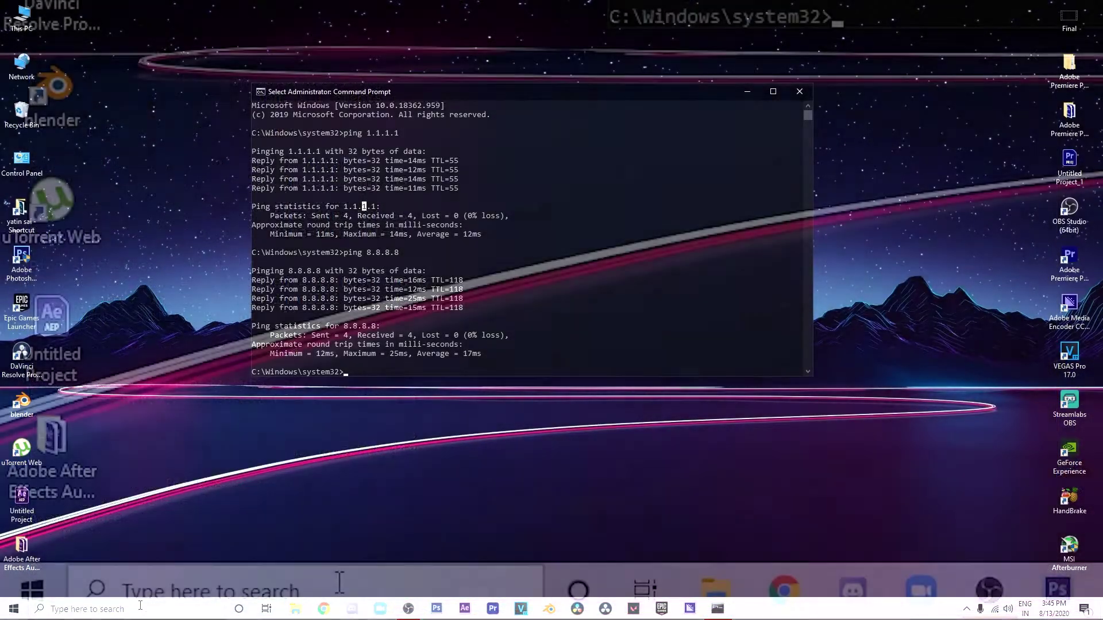
Open Control Panel and show the network adapters through the Network and Sharing Center's adapter settings
left_click(226, 606)
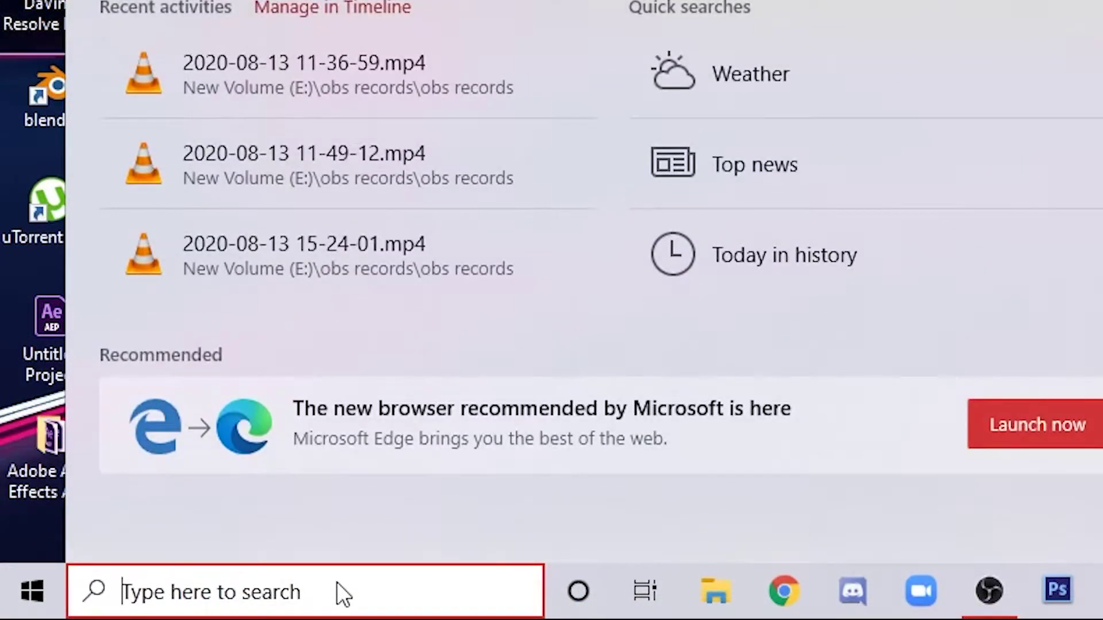
type("control")
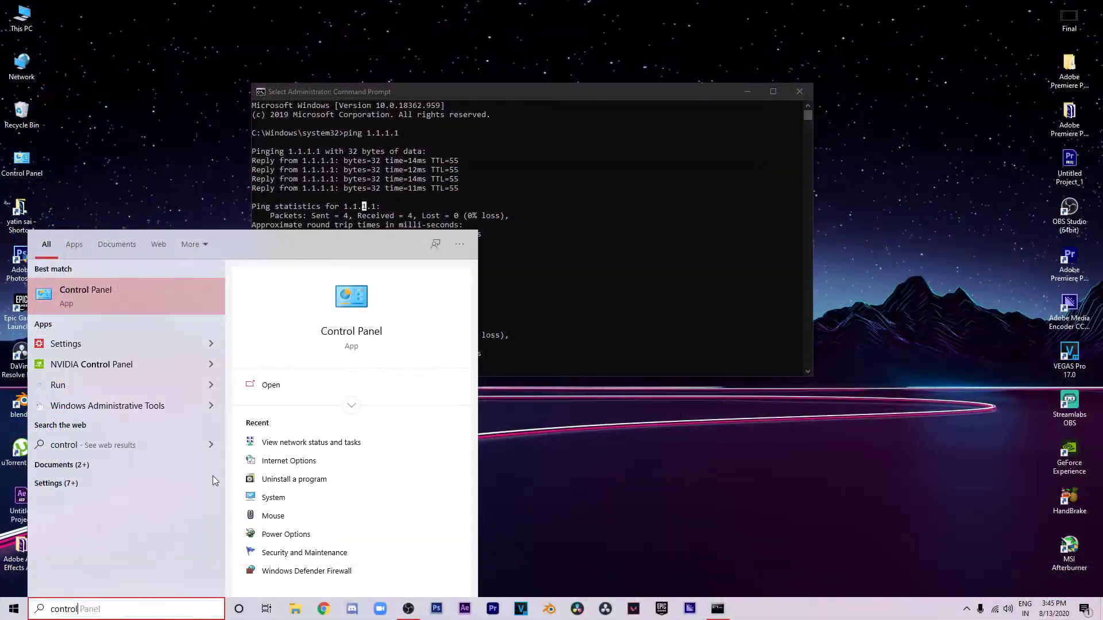
left_click(277, 393)
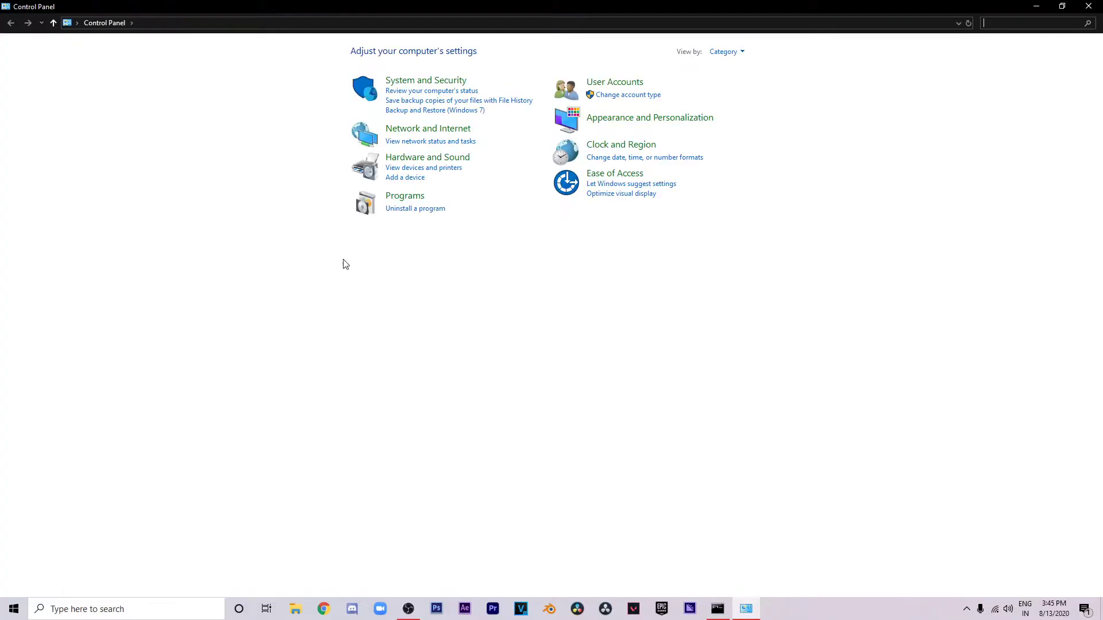
left_click(392, 144)
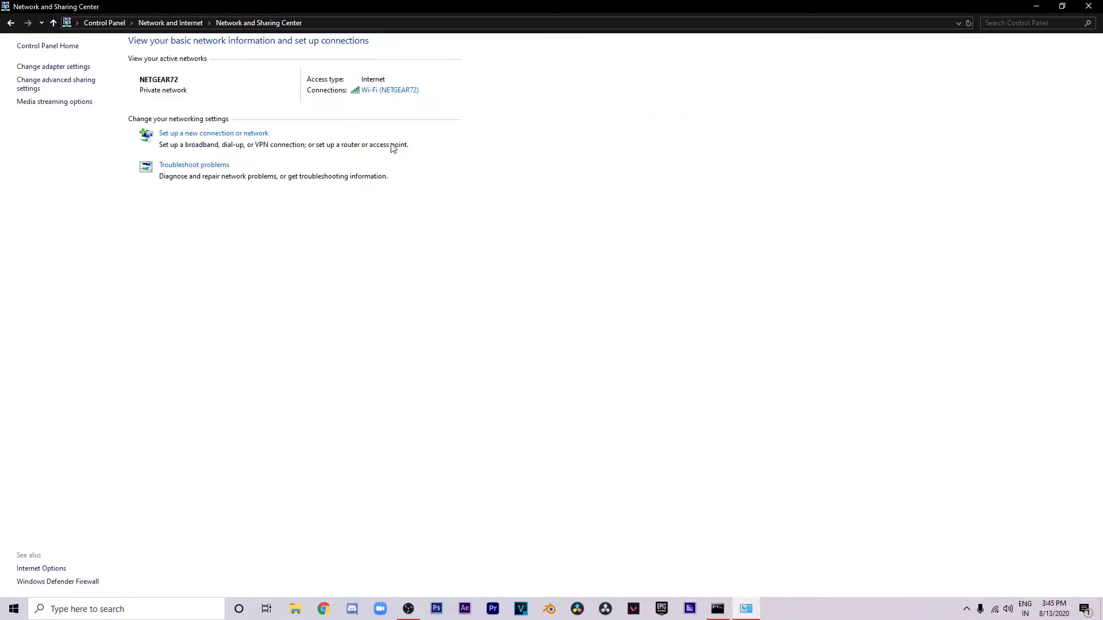
left_click(41, 67)
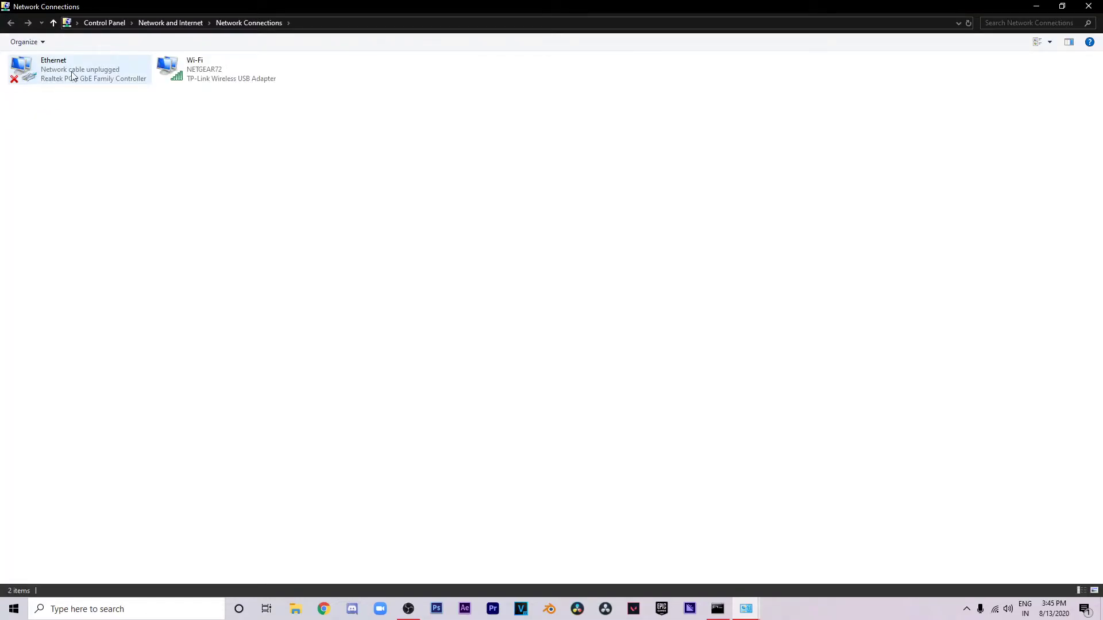
Open the Wi-Fi adapter's properties and move the dialog clear toward the middle of the screen
right_click(57, 74)
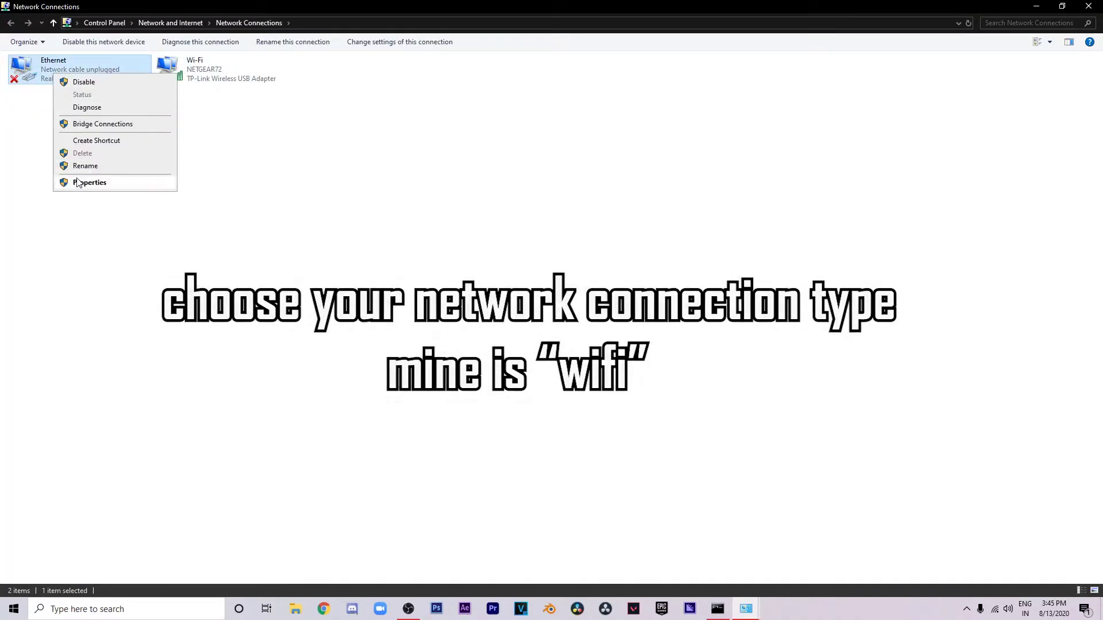
left_click(111, 226)
right_click(188, 58)
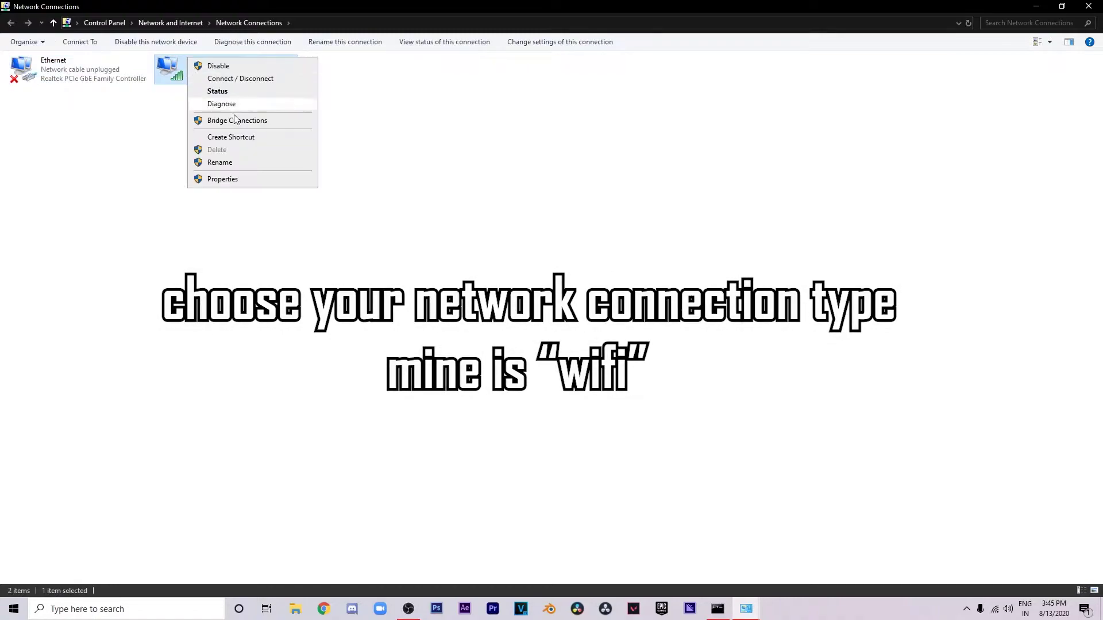
left_click(224, 179)
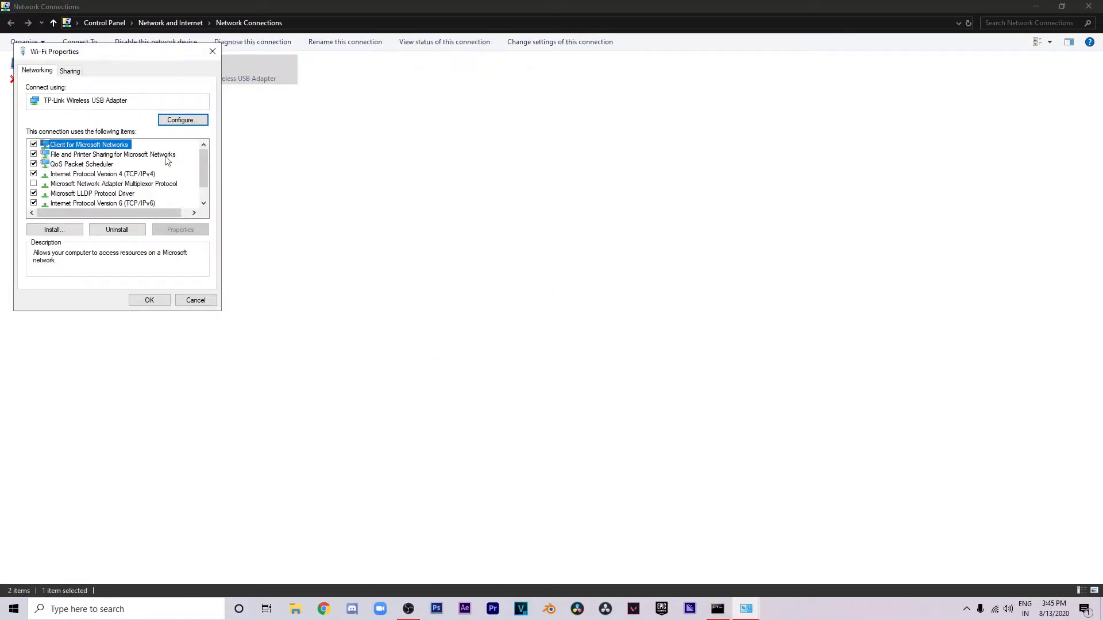
left_click_drag(114, 56, 586, 146)
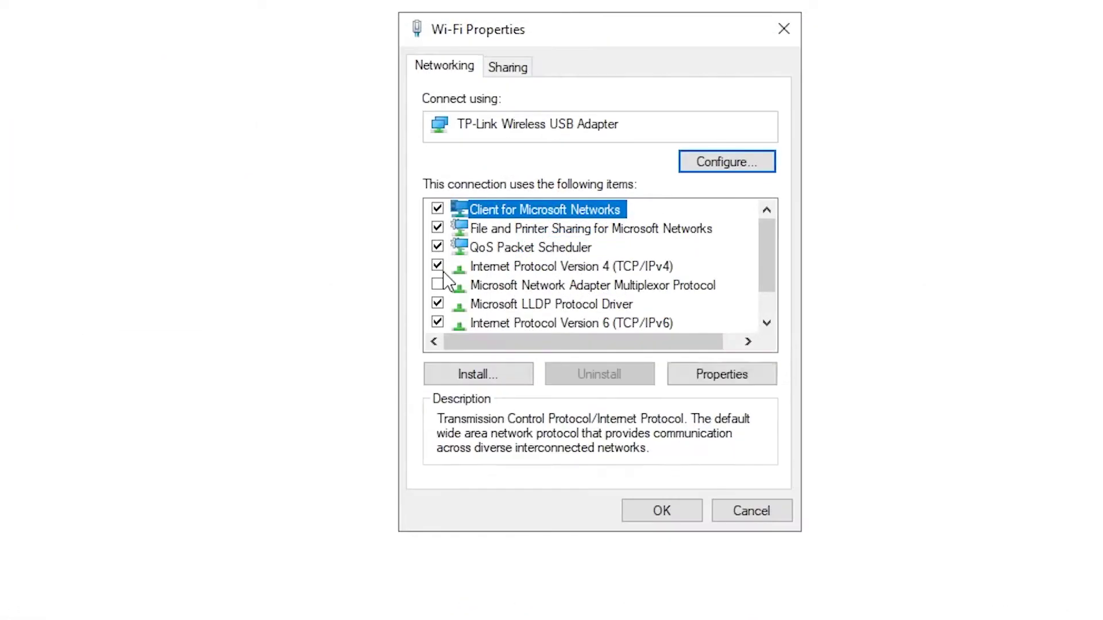
Open the Internet Protocol Version 4 (TCP/IPv4) properties and choose to use manually specified DNS server addresses
left_click(507, 262)
left_click(438, 265)
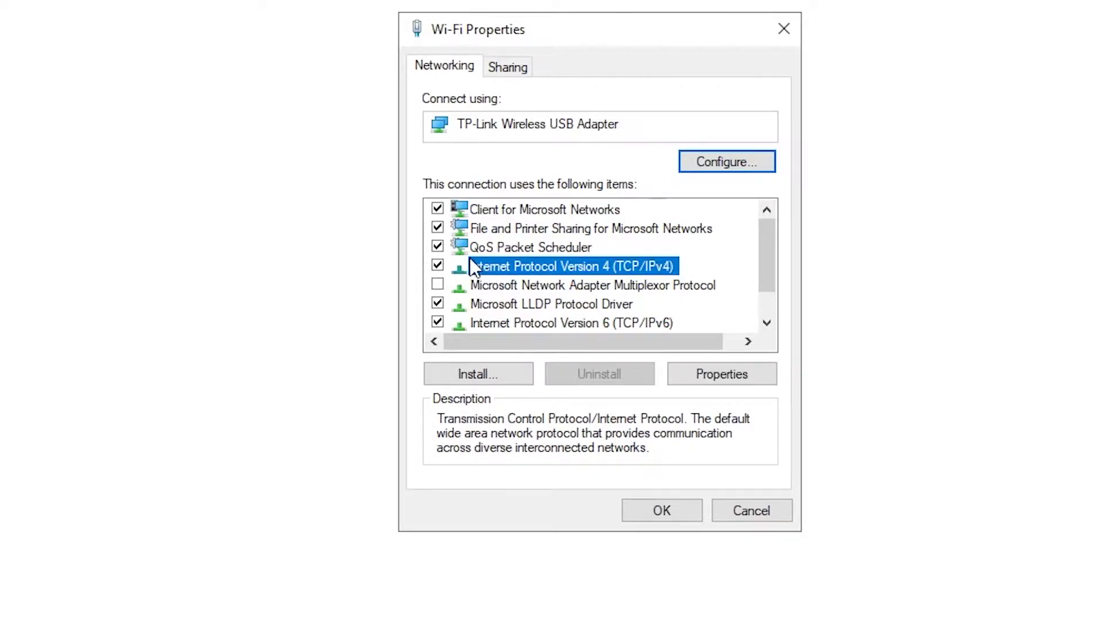
double_click(464, 263)
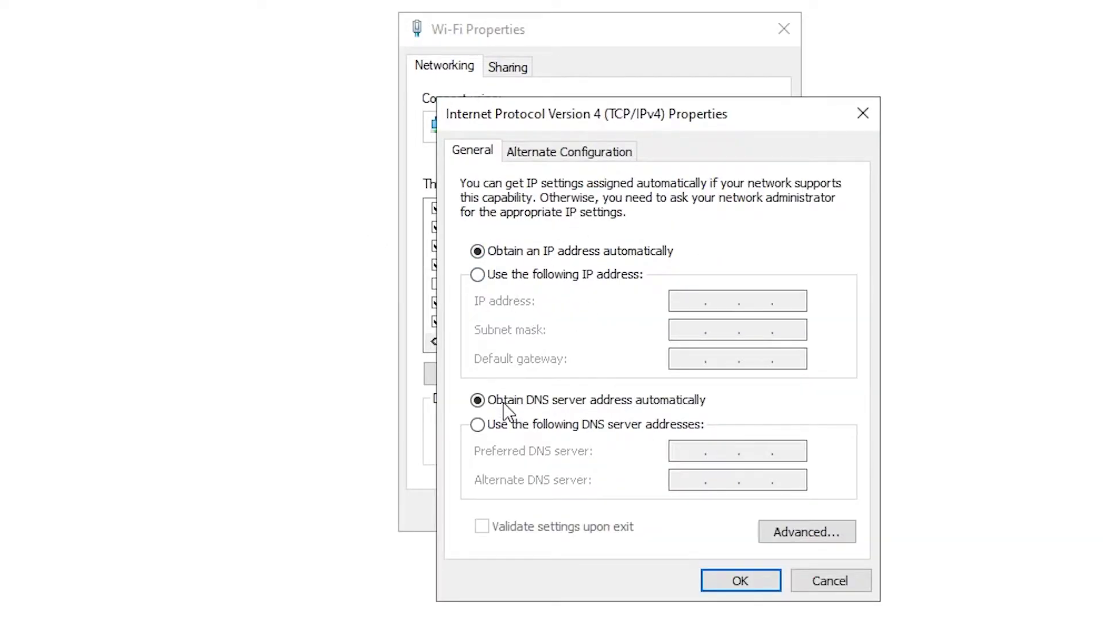
left_click(477, 425)
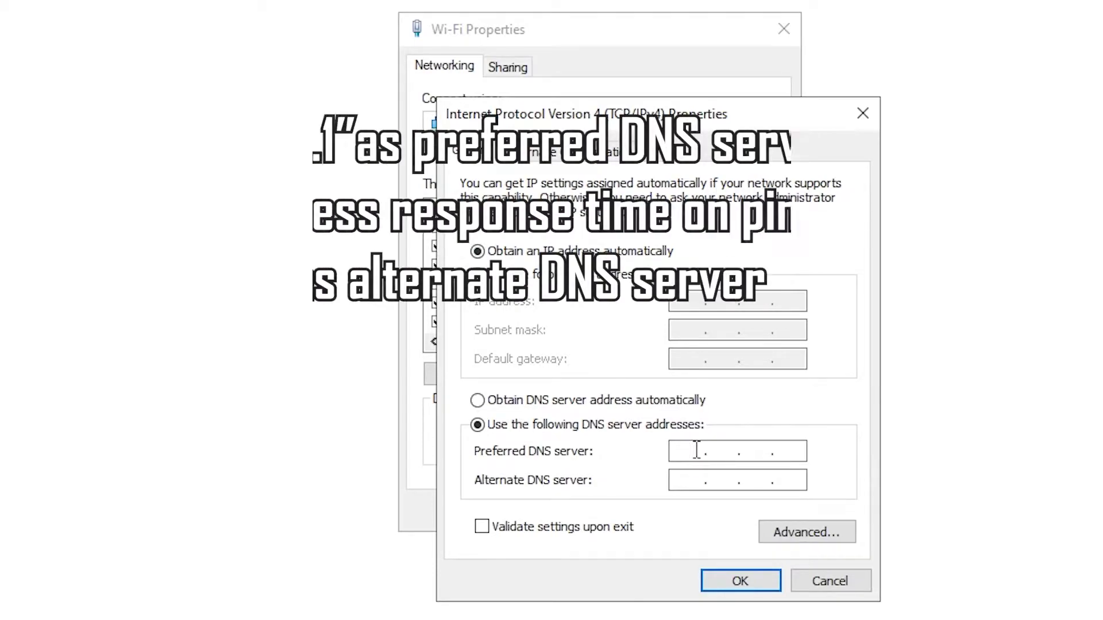
Enter 1.1.1.1 as the preferred DNS server and 1.0.0.1 as the alternate DNS server
type("1.1.1.1")
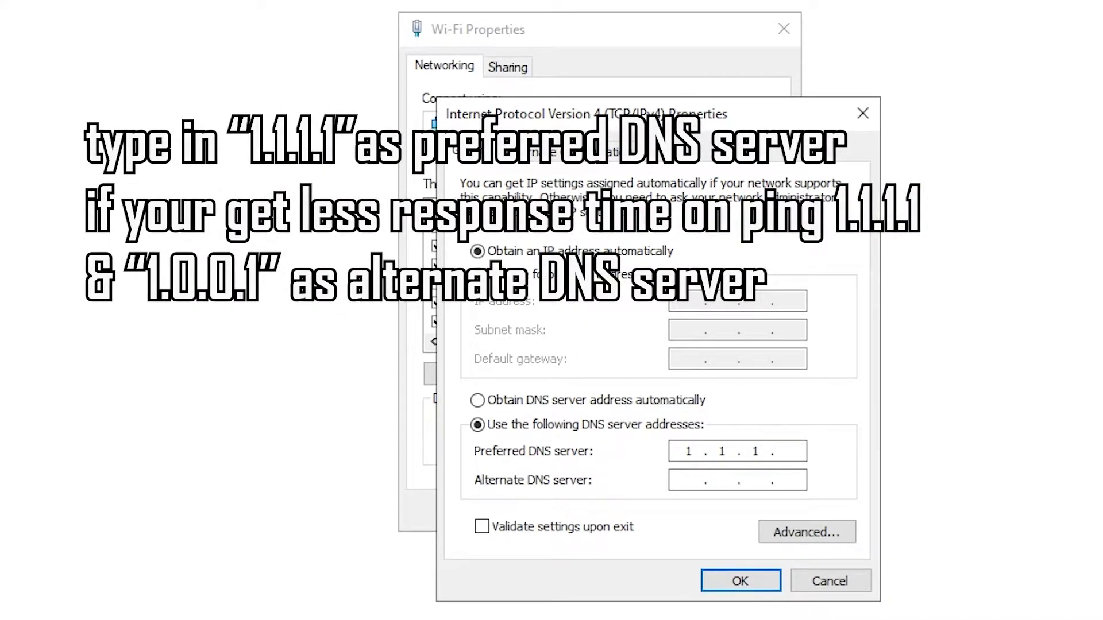
left_click(687, 482)
type("1.0.0")
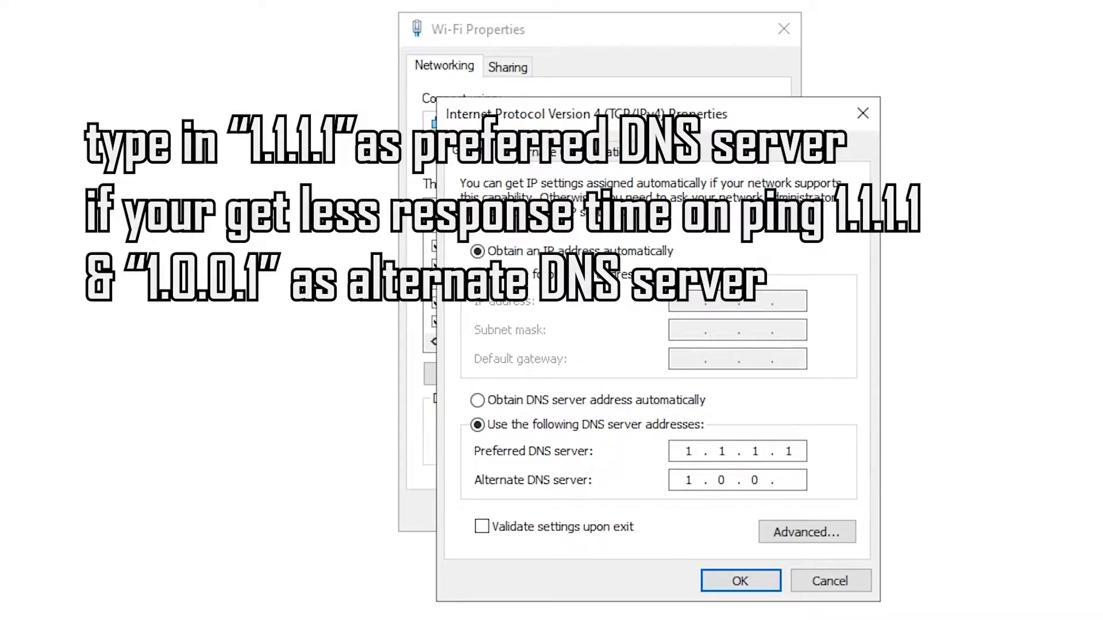
type(".1")
Replace the DNS servers with 8.8.8.8 as preferred and 8.8.4.4 as alternate
left_click_drag(791, 451, 665, 449)
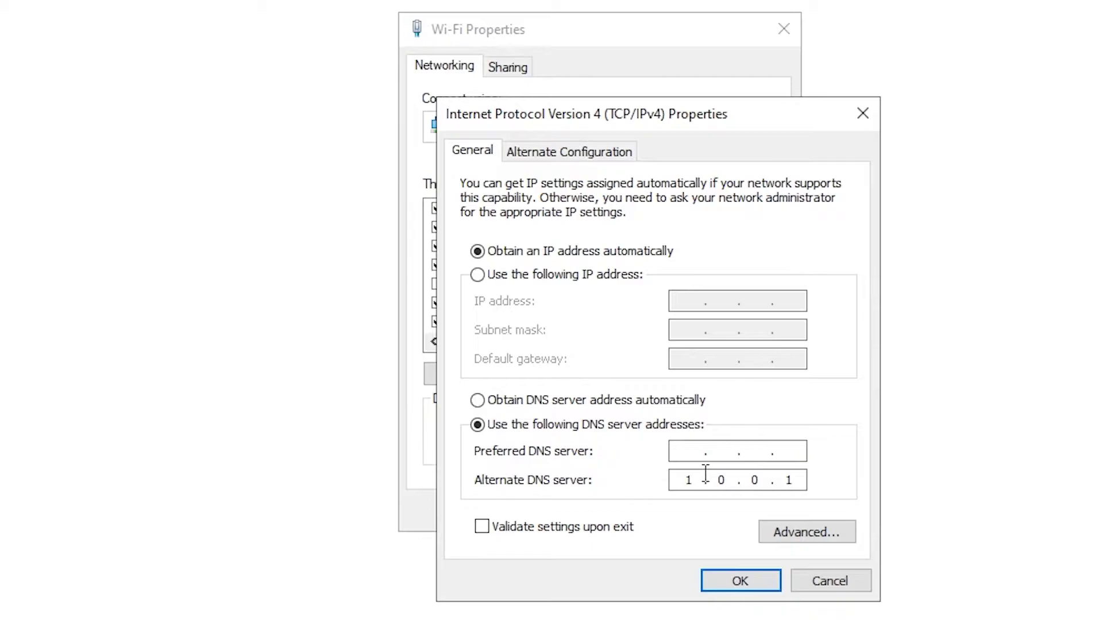
type("8.8.")
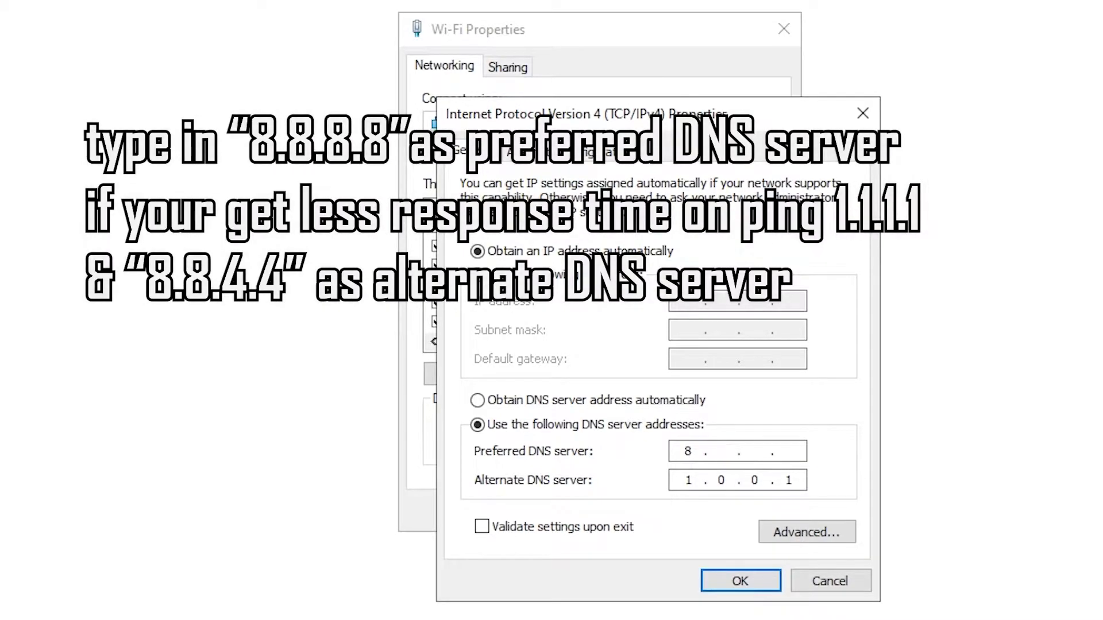
type("8.8")
left_click_drag(795, 480, 675, 484)
key("BackSpace")
key("BackSpace")
key("BackSpace")
key("BackSpace")
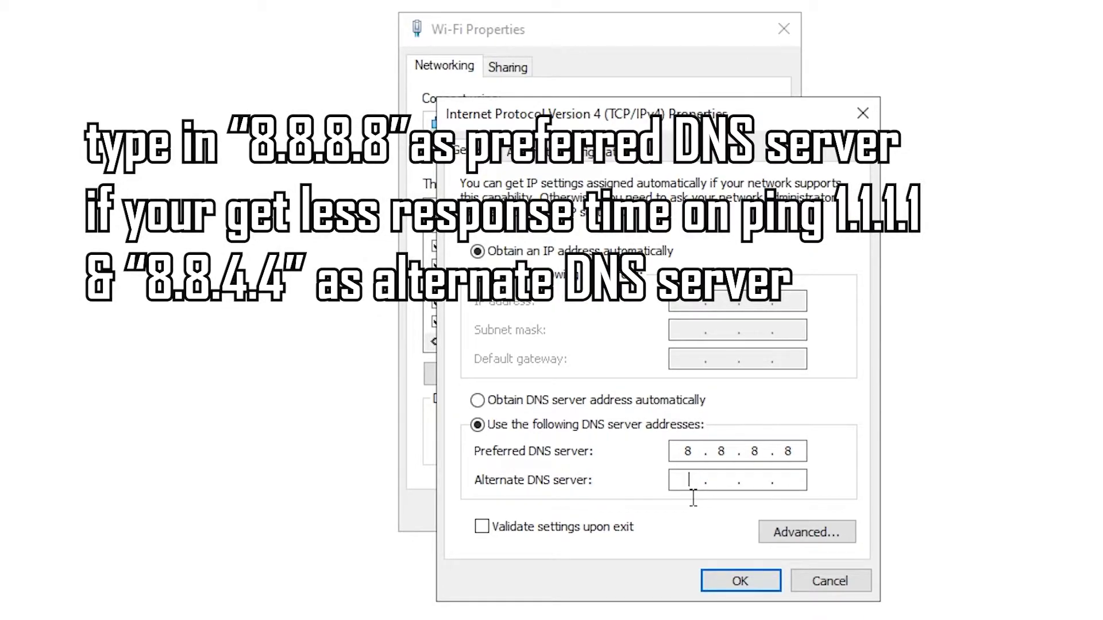
type("8.8.4.4")
Clear the preferred DNS server and set it to 1.1.1.1
key("shift+Tab")
key("BackSpace")
left_click(798, 453)
key("BackSpace")
key("BackSpace")
key("BackSpace")
key("BackSpace")
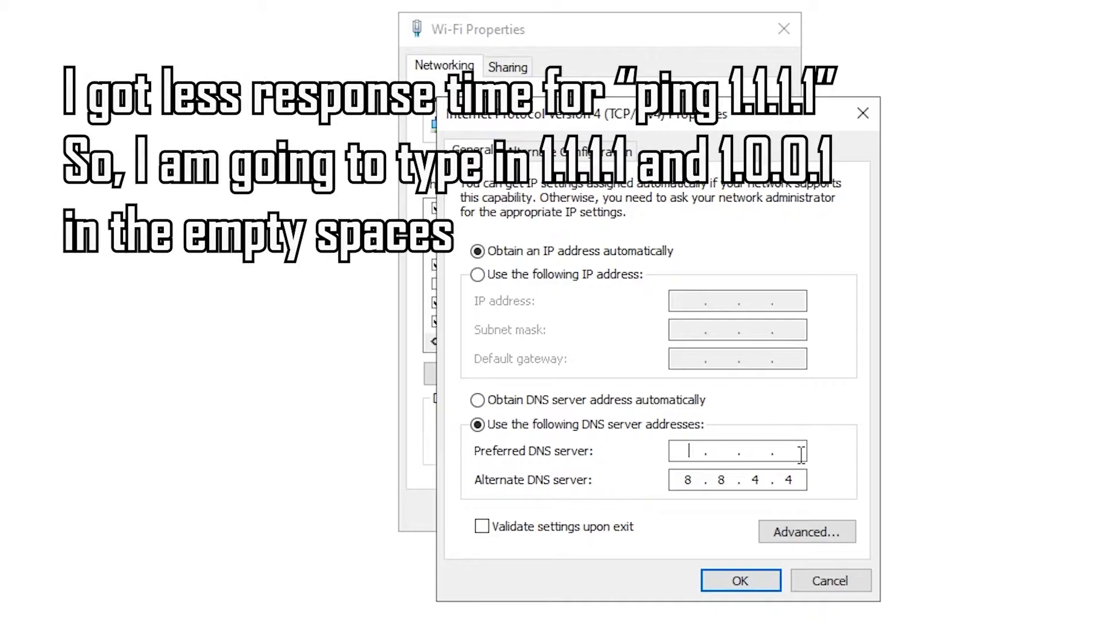
type("1.1.1.")
Set the alternate DNS server to 1.0.0.1 and save the IPv4 and Wi-Fi properties
left_click(798, 481)
key("BackSpace")
key("BackSpace")
key("BackSpace")
key("BackSpace")
type("1.0.0.1")
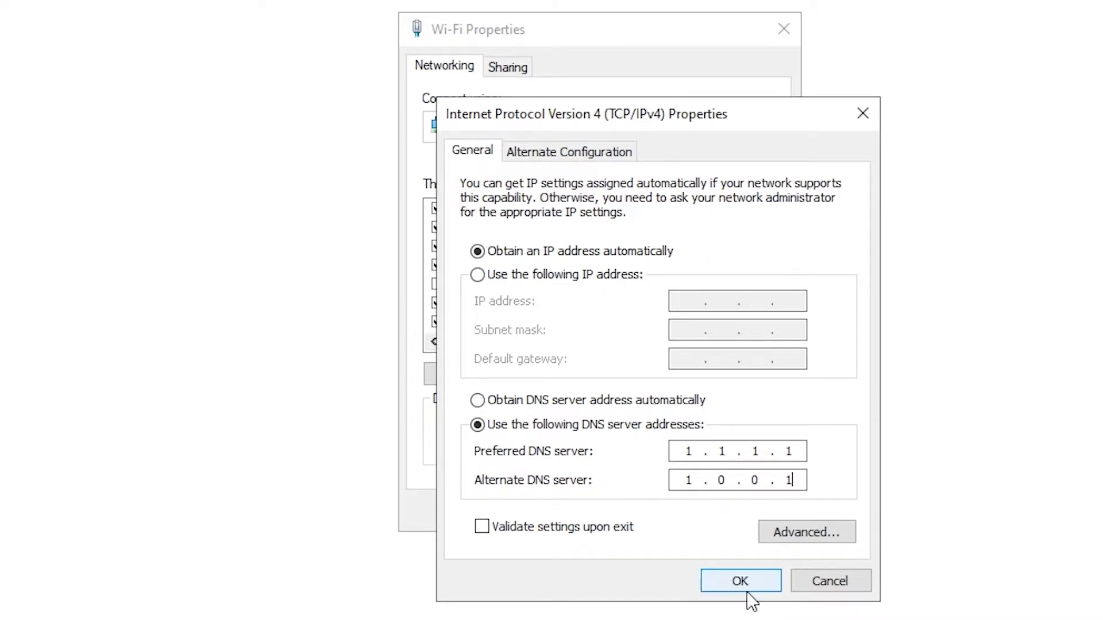
key("Return")
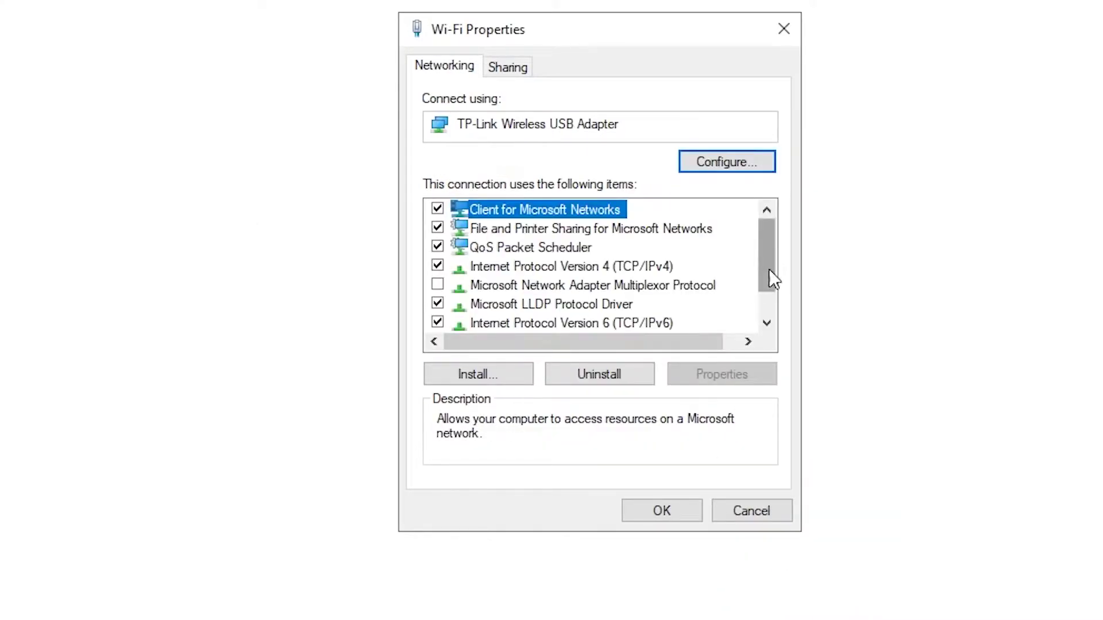
left_click(662, 511)
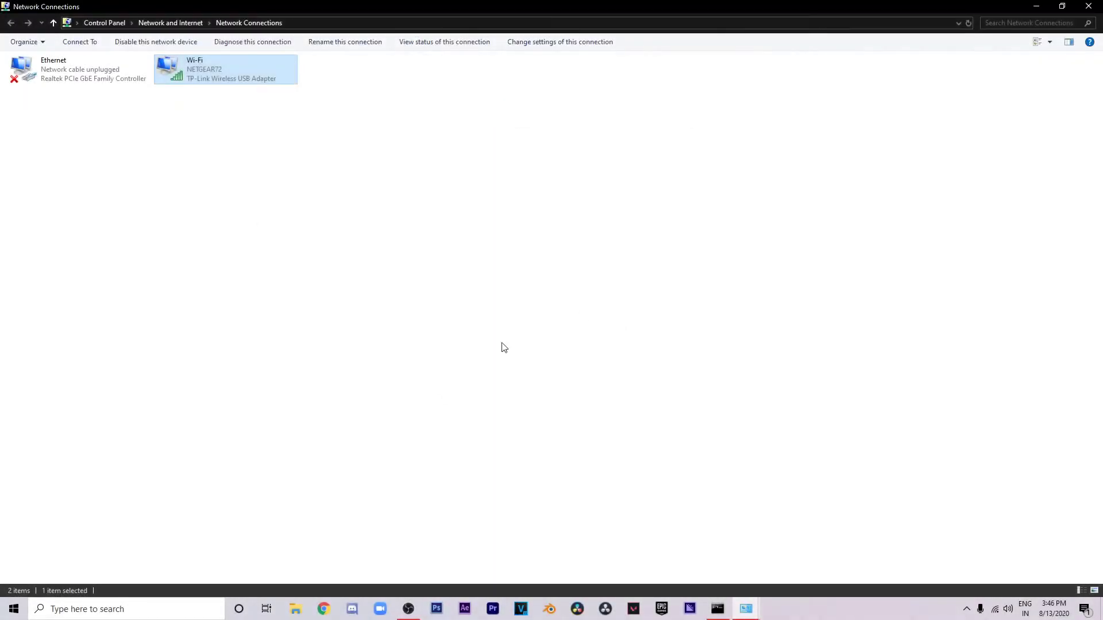
Close the Network Connections, Control Panel and Command Prompt windows
left_click(1086, 11)
left_click(1086, 12)
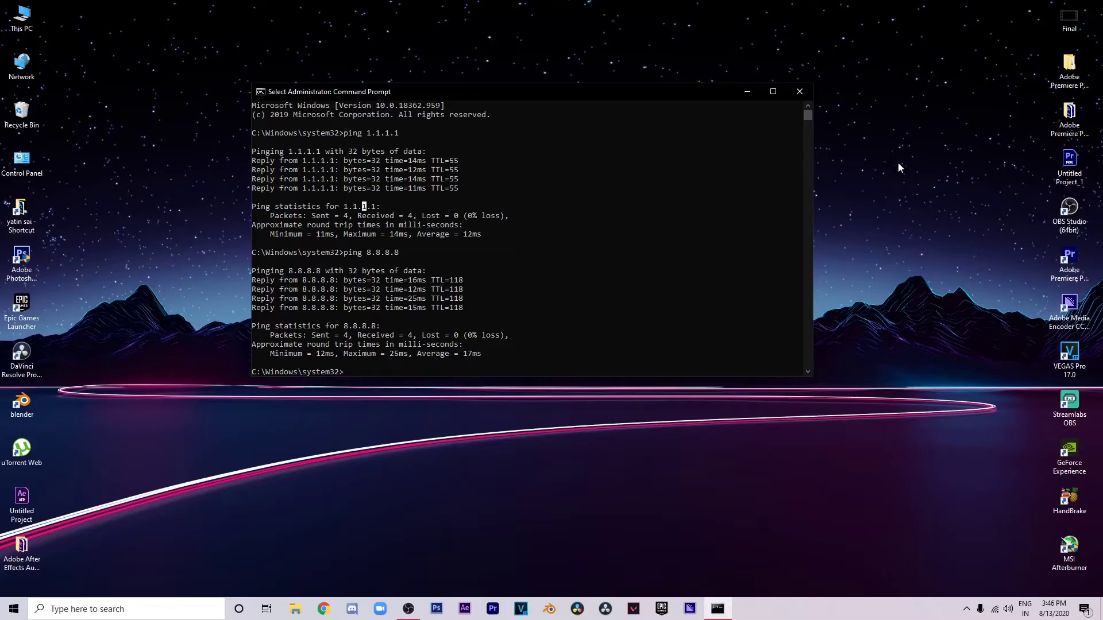
left_click(810, 92)
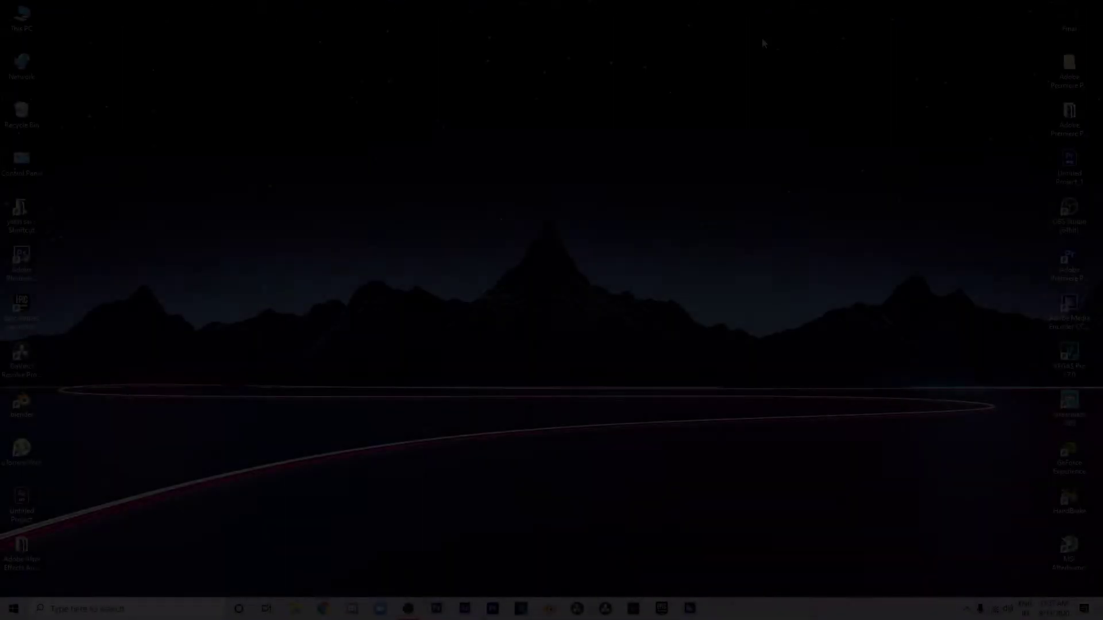
Open the Windows Settings app in a maximized window and go to the Privacy settings
left_click(161, 609)
type("set")
type("ting")
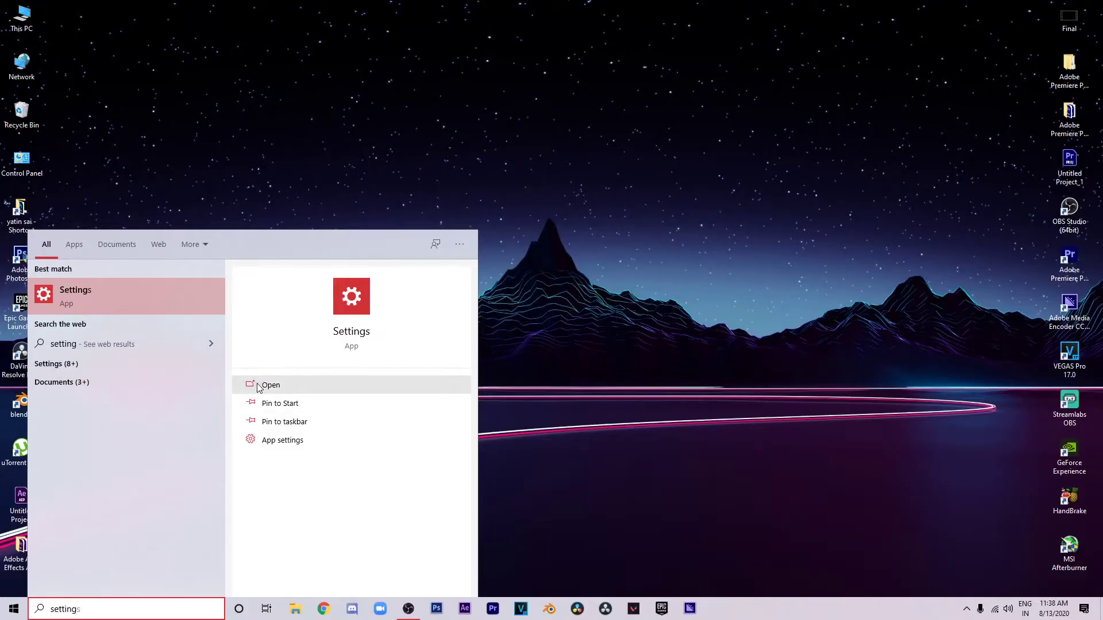
left_click(257, 384)
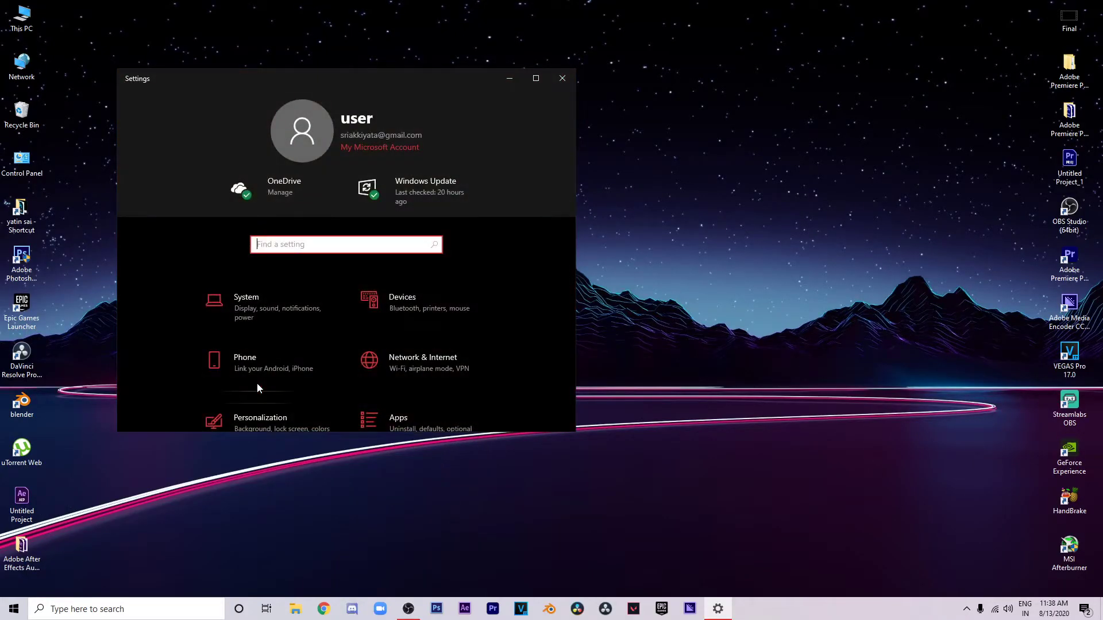
left_click(532, 76)
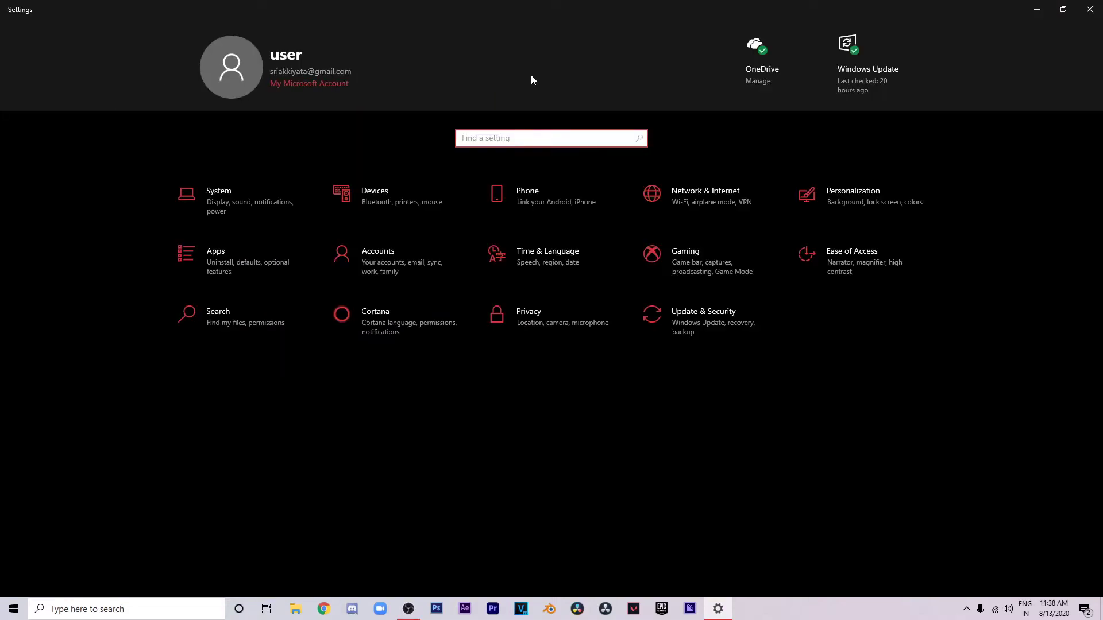
left_click(560, 323)
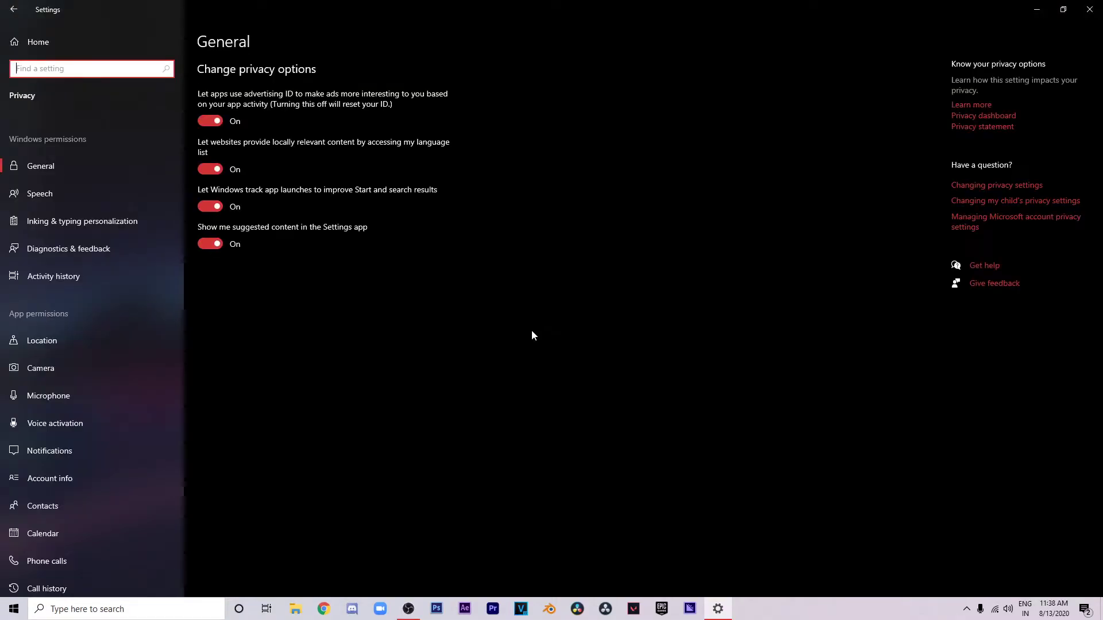
Open the Background apps privacy settings and turn off background running for the individual apps that do not need it
left_click_drag(180, 329, 163, 492)
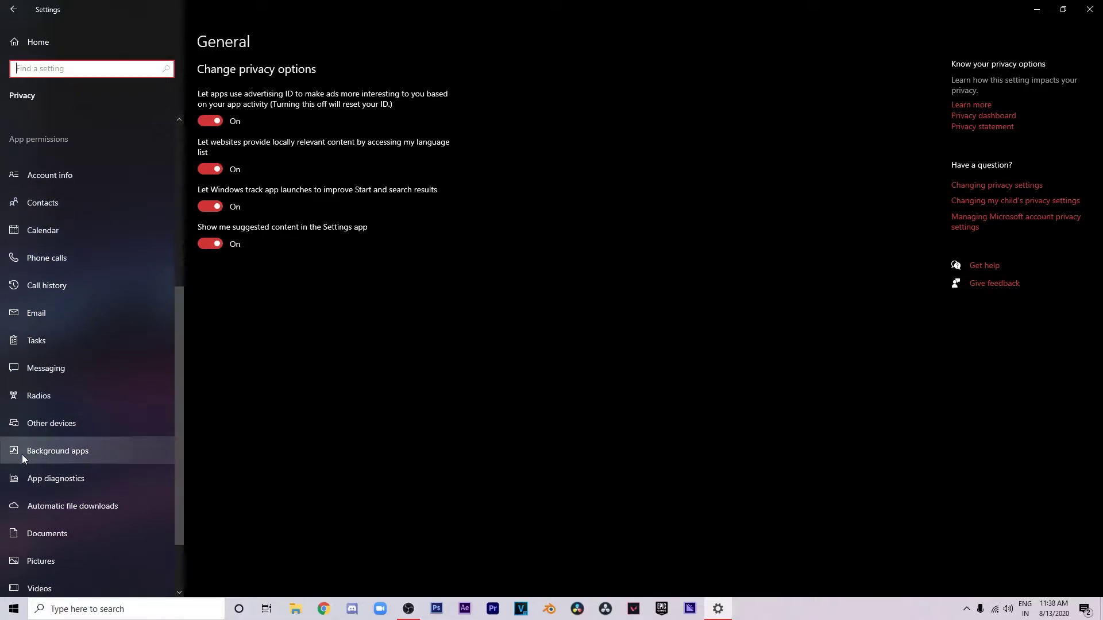
left_click(60, 454)
left_click(375, 252)
left_click(377, 284)
left_click(376, 318)
left_click(376, 353)
left_click(376, 388)
scroll(402, 368, "down", 7)
scroll(411, 343, "up", 3)
left_click(379, 182)
left_click(379, 217)
left_click(379, 252)
left_click(378, 286)
left_click(379, 320)
left_click(378, 355)
left_click(379, 390)
scroll(441, 380, "down", 5)
left_click(377, 68)
left_click(378, 101)
left_click(378, 170)
left_click(379, 204)
left_click(378, 238)
left_click(378, 273)
left_click(378, 307)
left_click(378, 342)
left_click(384, 378)
left_click(382, 411)
left_click(382, 447)
left_click(385, 481)
left_click(384, 514)
left_click(386, 549)
scroll(433, 415, "down", 5)
left_click(379, 324)
left_click(382, 359)
left_click(381, 395)
left_click(382, 431)
left_click(384, 467)
left_click(382, 469)
left_click(380, 497)
left_click(379, 465)
left_click(380, 531)
Turn off the overall permission that lets apps run in the background
left_click_drag(1098, 454, 1098, 140)
left_click(209, 111)
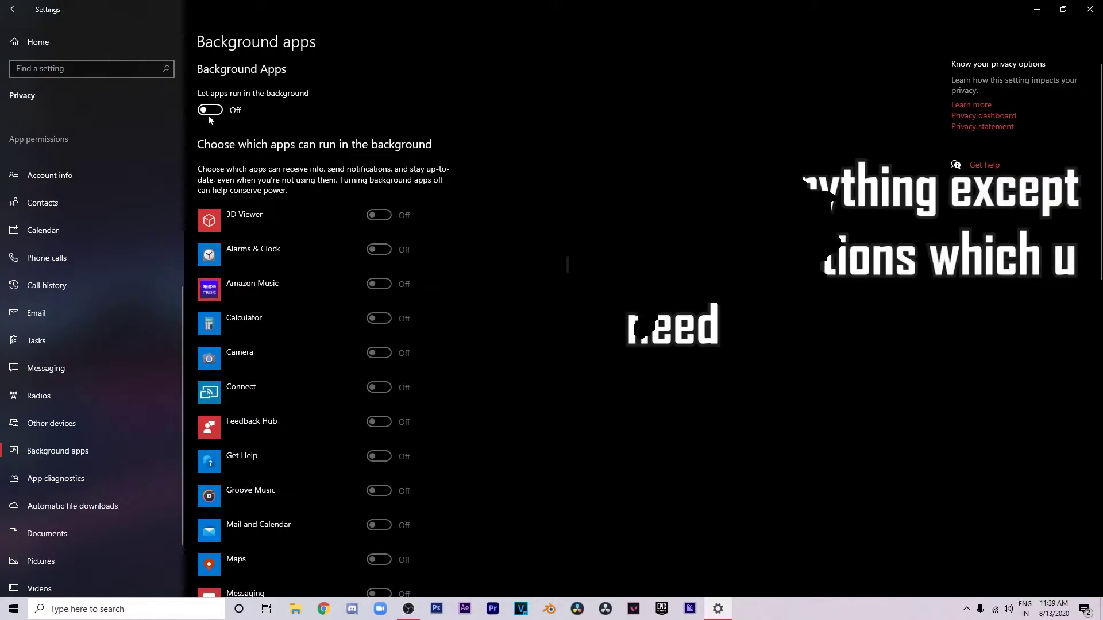
left_click_drag(1098, 253, 1085, 69)
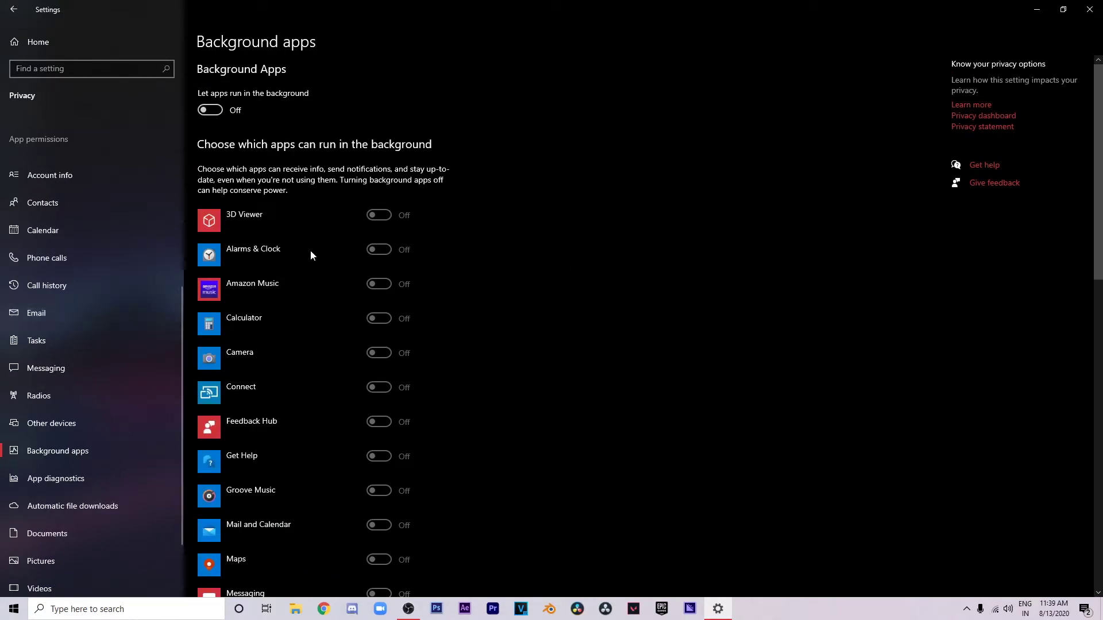
Open Delivery Optimization through the advanced Windows Update options and turn off downloads from other PCs
left_click(18, 41)
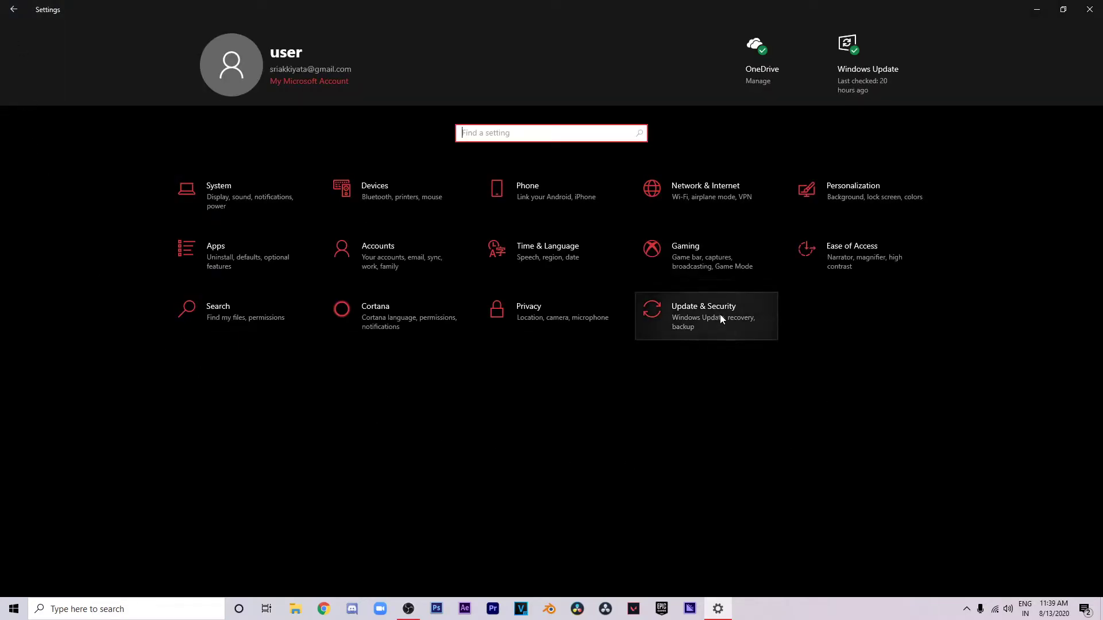
left_click(683, 326)
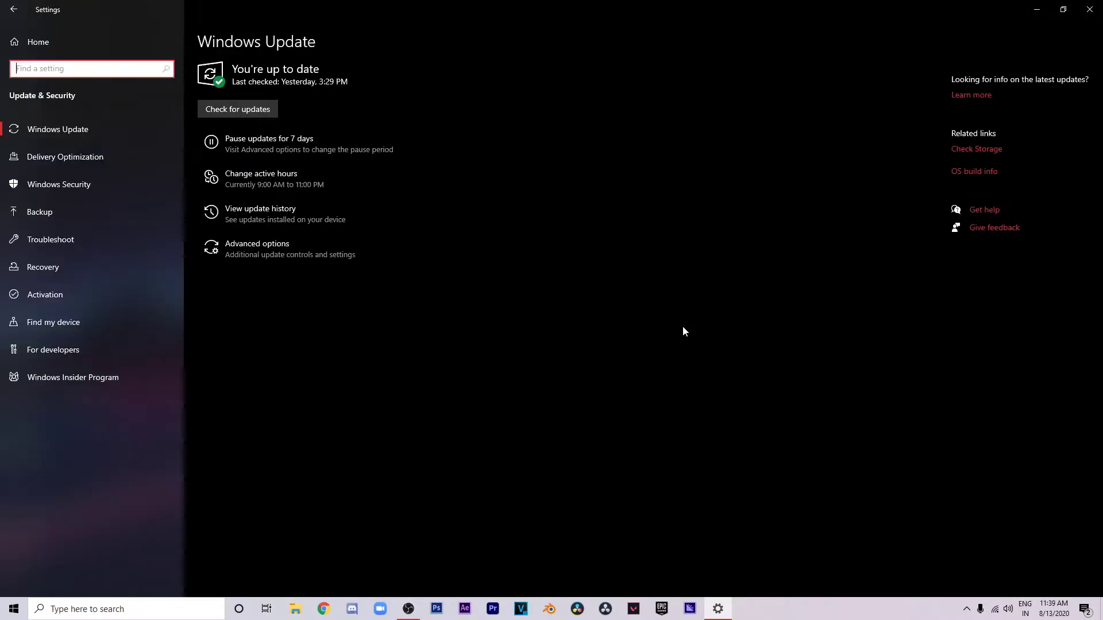
left_click(50, 146)
left_click(52, 137)
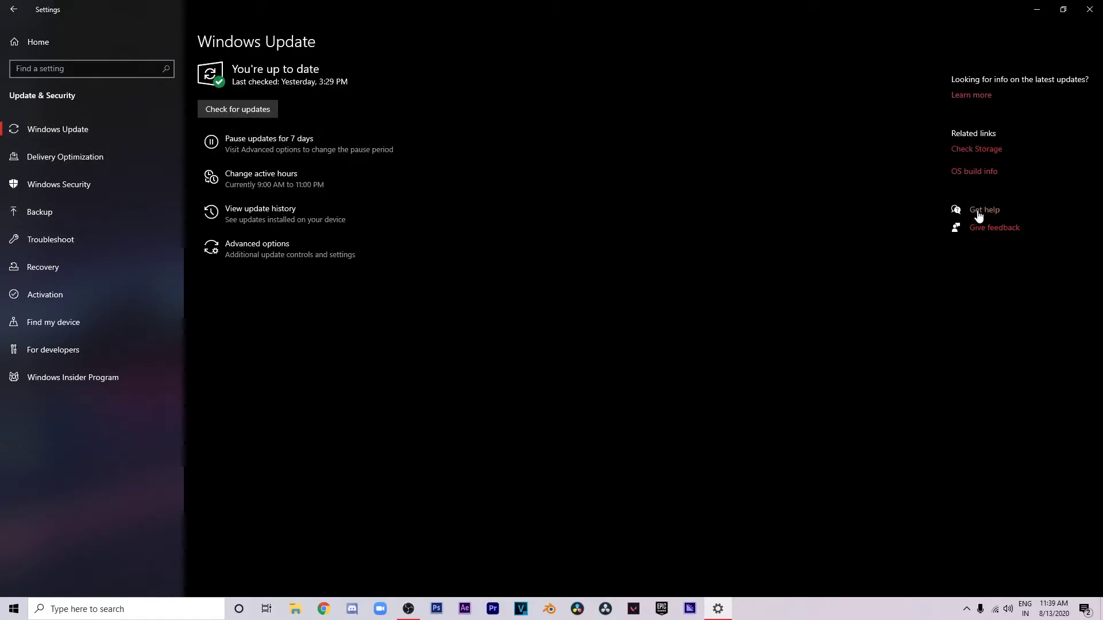
left_click(276, 257)
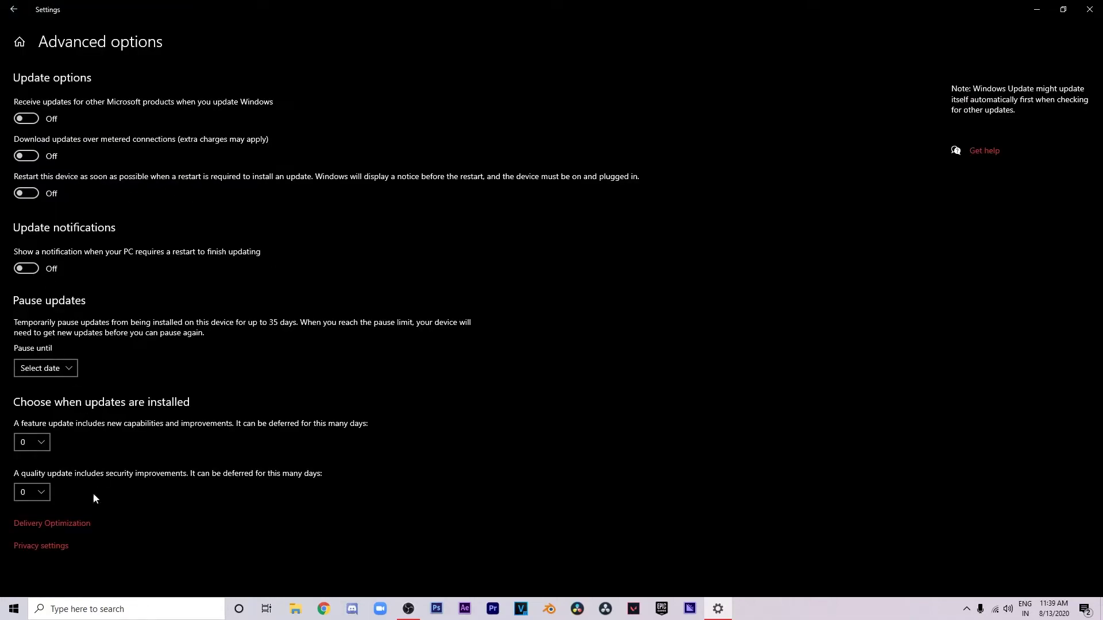
left_click(46, 524)
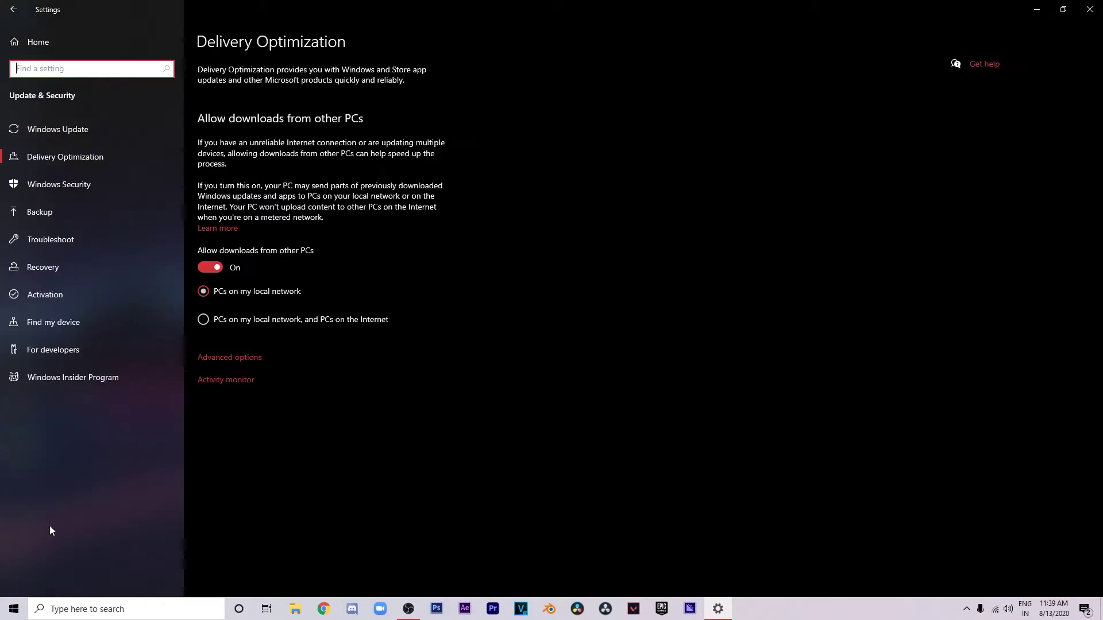
left_click(213, 266)
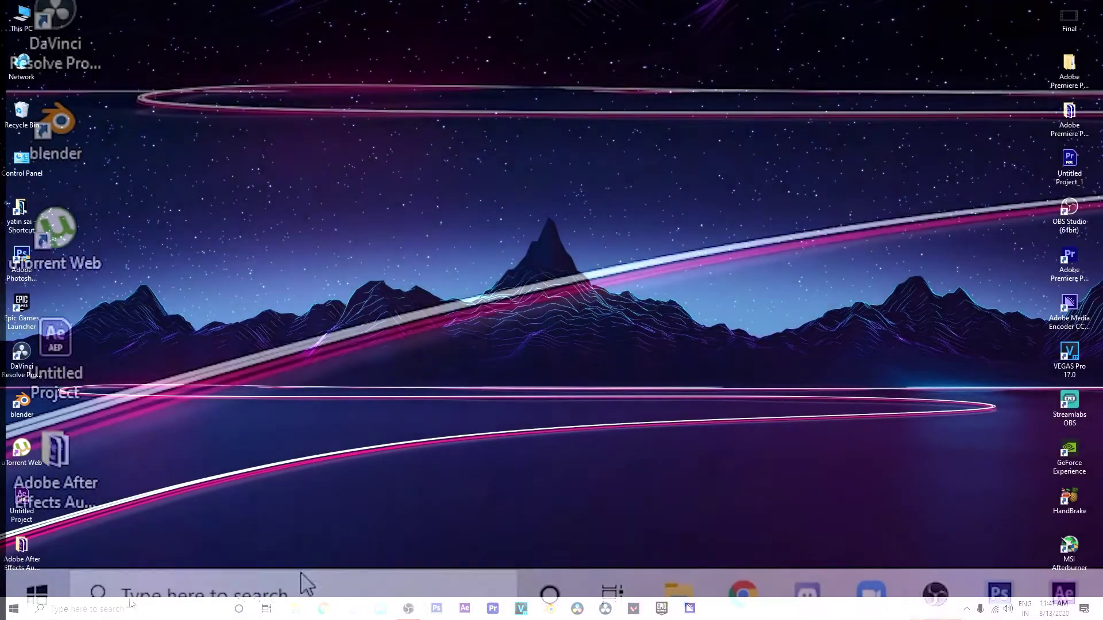
Open the Windows Services app and maximize its window
left_click(131, 605)
type("servic")
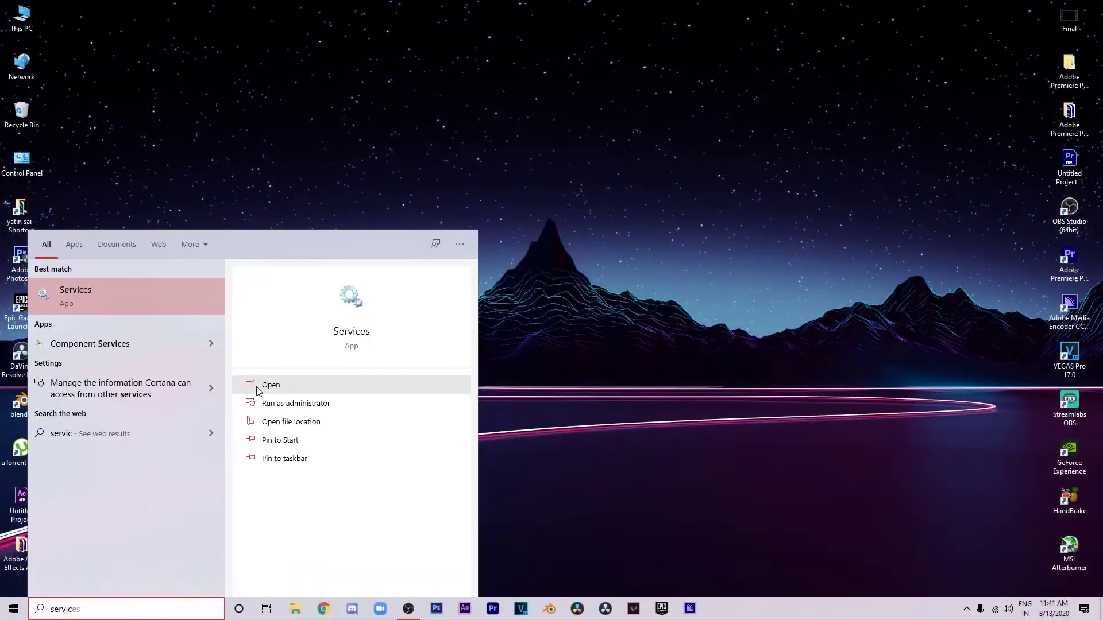
left_click(603, 86)
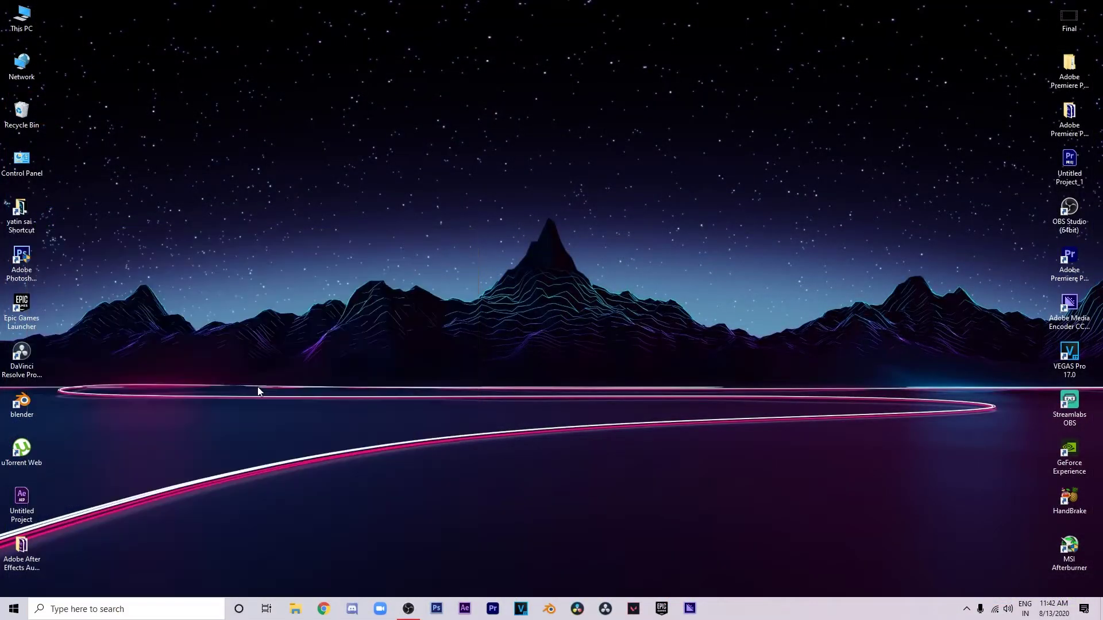
left_click_drag(320, 43, 663, 87)
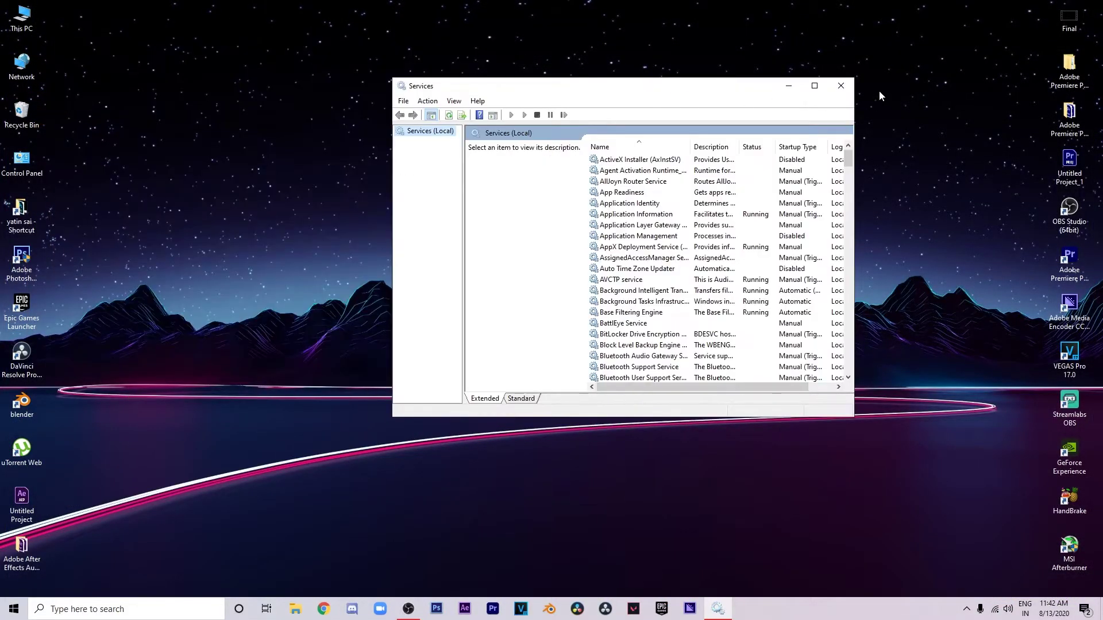
left_click(815, 86)
Stop the Windows Update service, set its startup type to Disabled and save its properties
left_click_drag(1098, 112, 1100, 534)
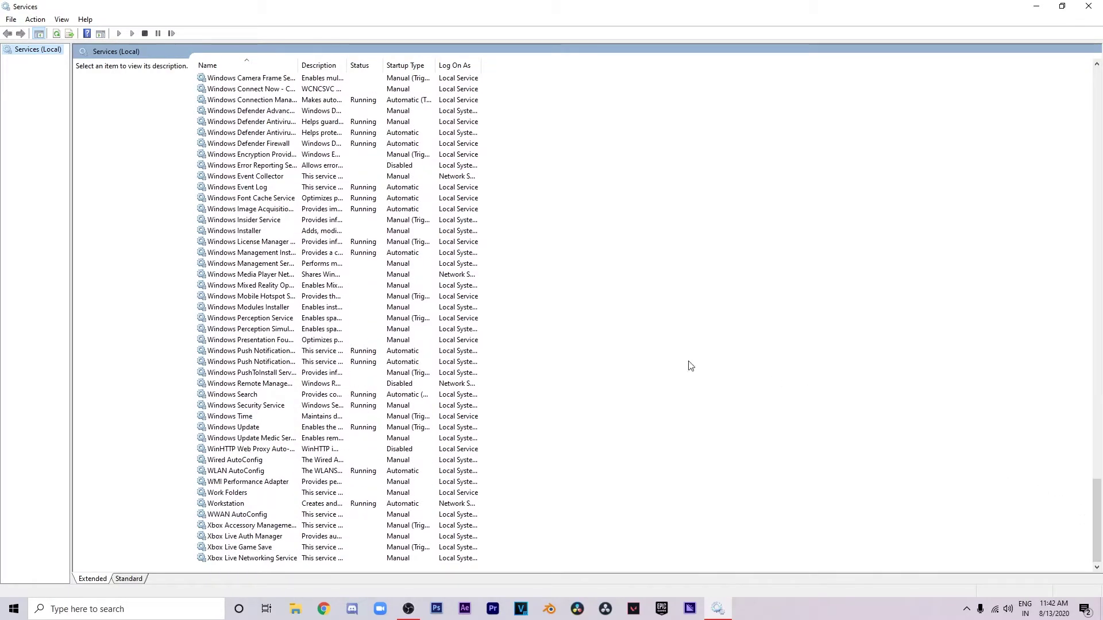
double_click(226, 428)
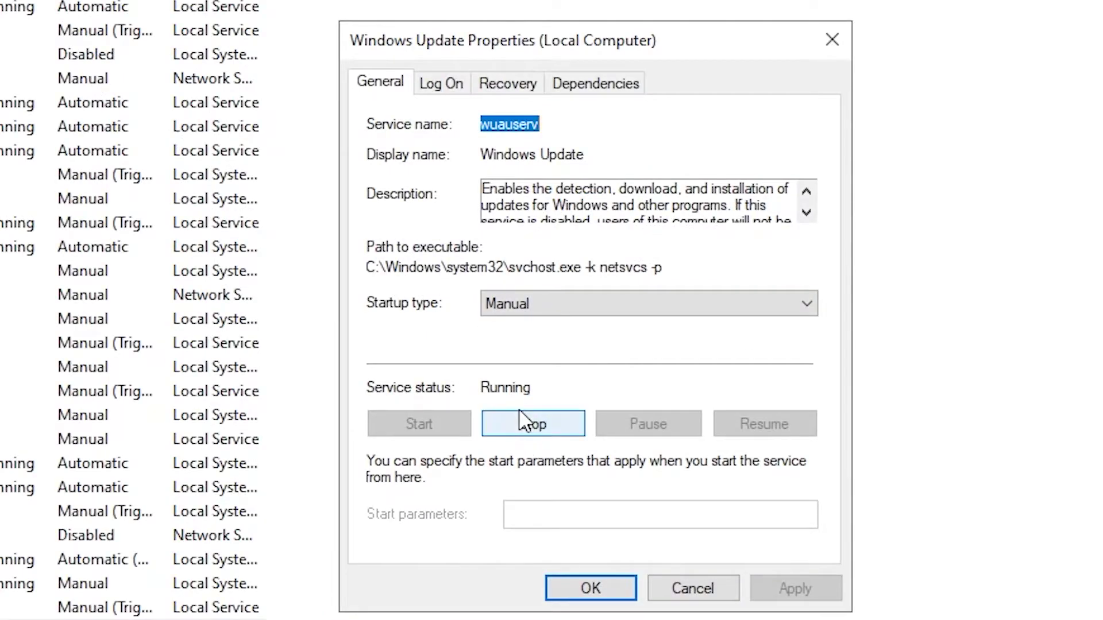
left_click(520, 413)
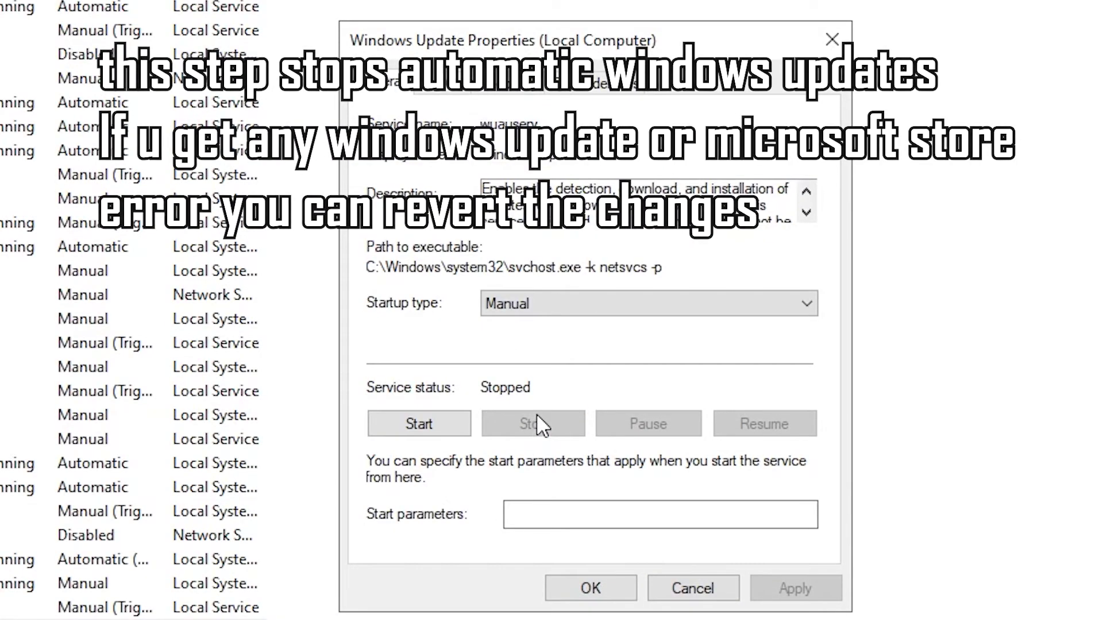
left_click(525, 303)
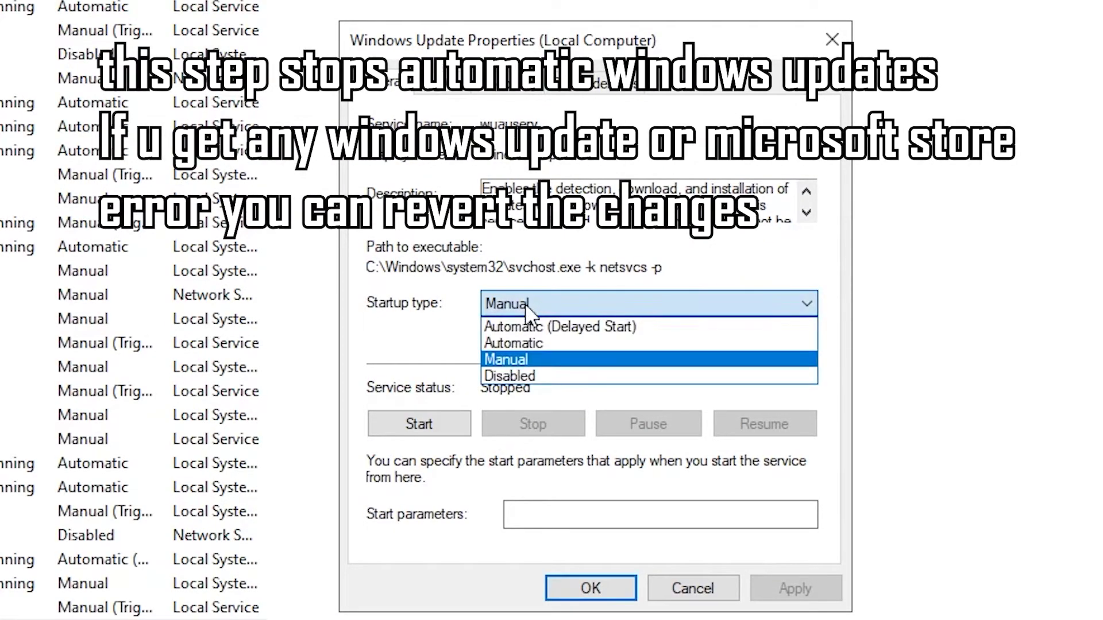
left_click(527, 376)
left_click(559, 308)
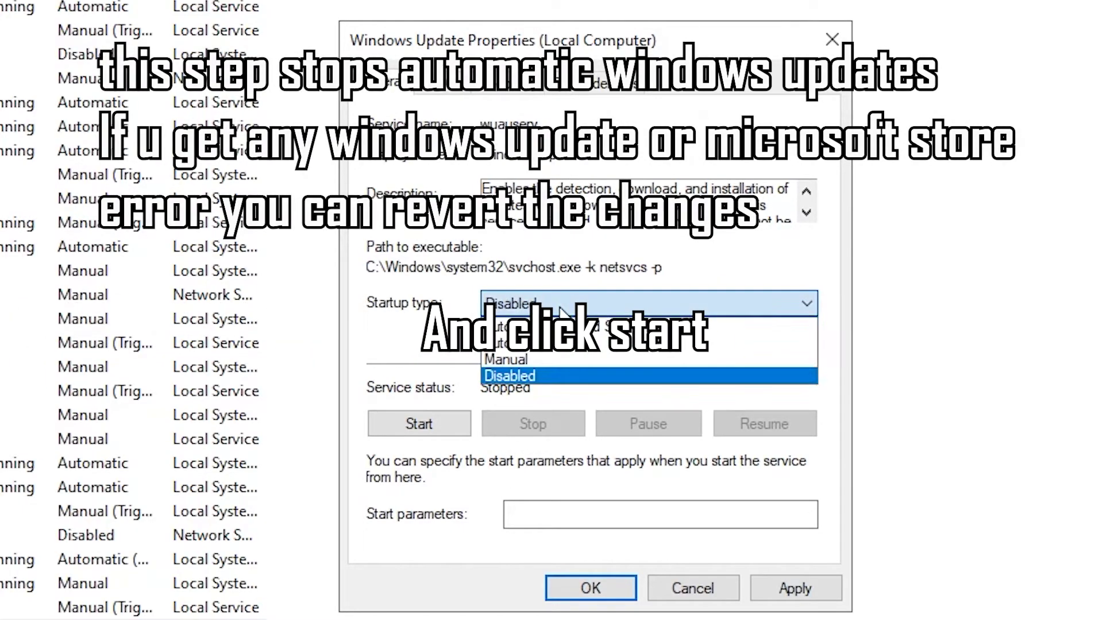
left_click(544, 377)
left_click(783, 596)
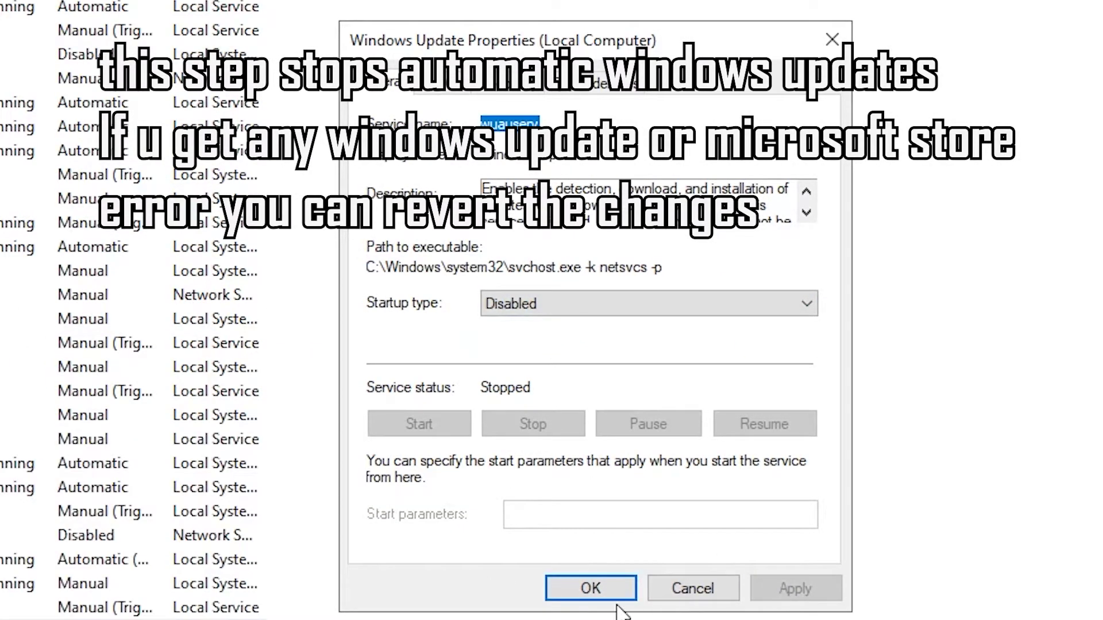
left_click(601, 591)
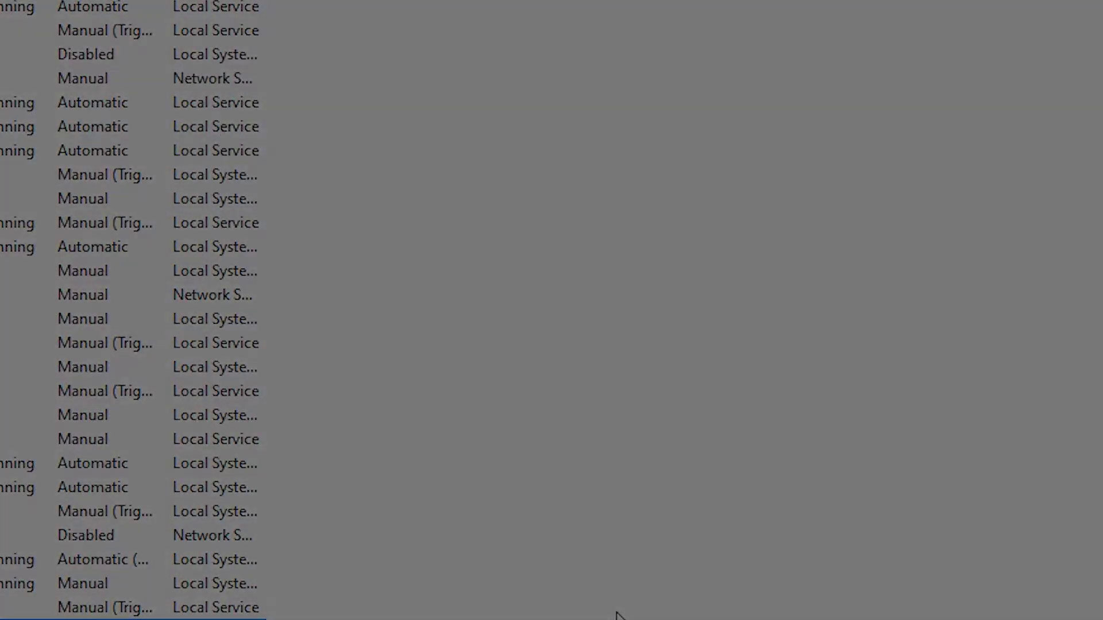
Find gpedit with Windows search, open the Local Group Policy Editor and move its window toward the middle of the desktop
left_click(336, 610)
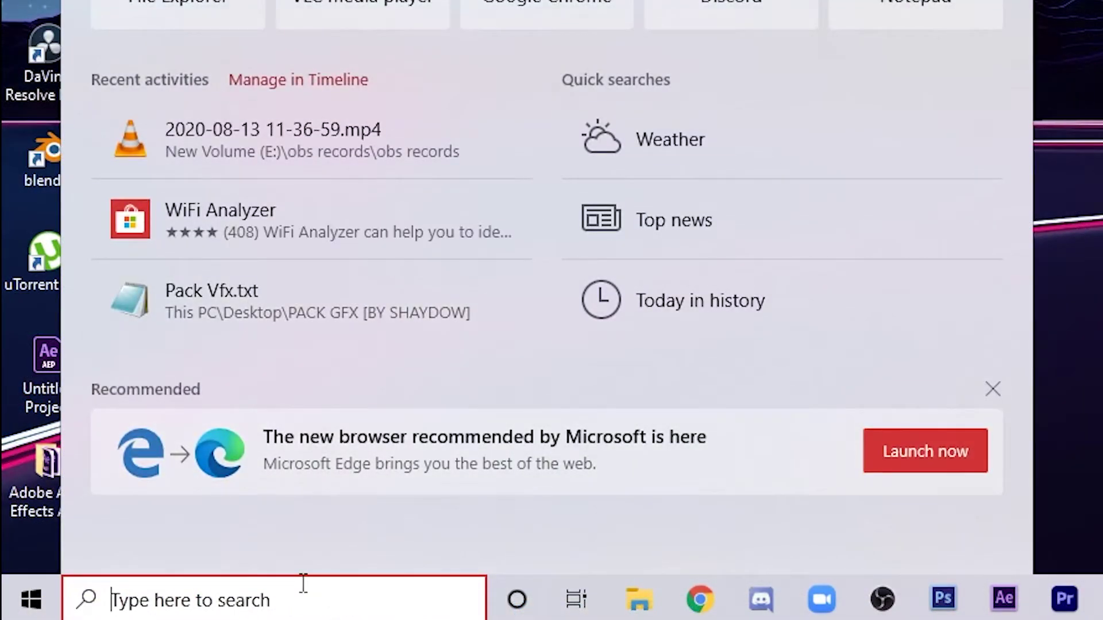
type("gpe")
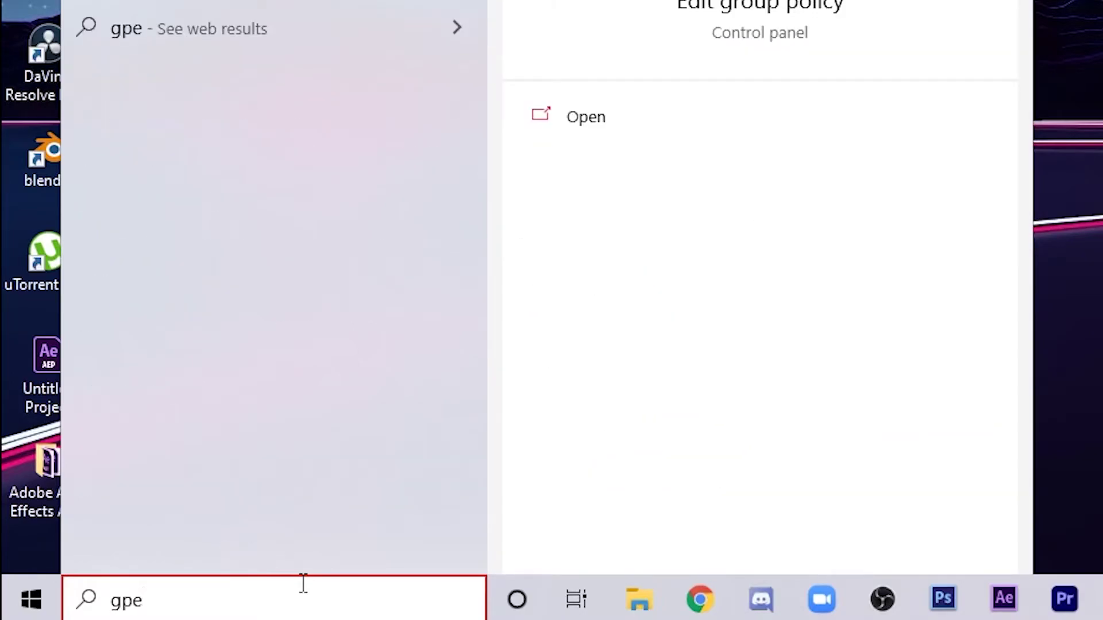
type("dit")
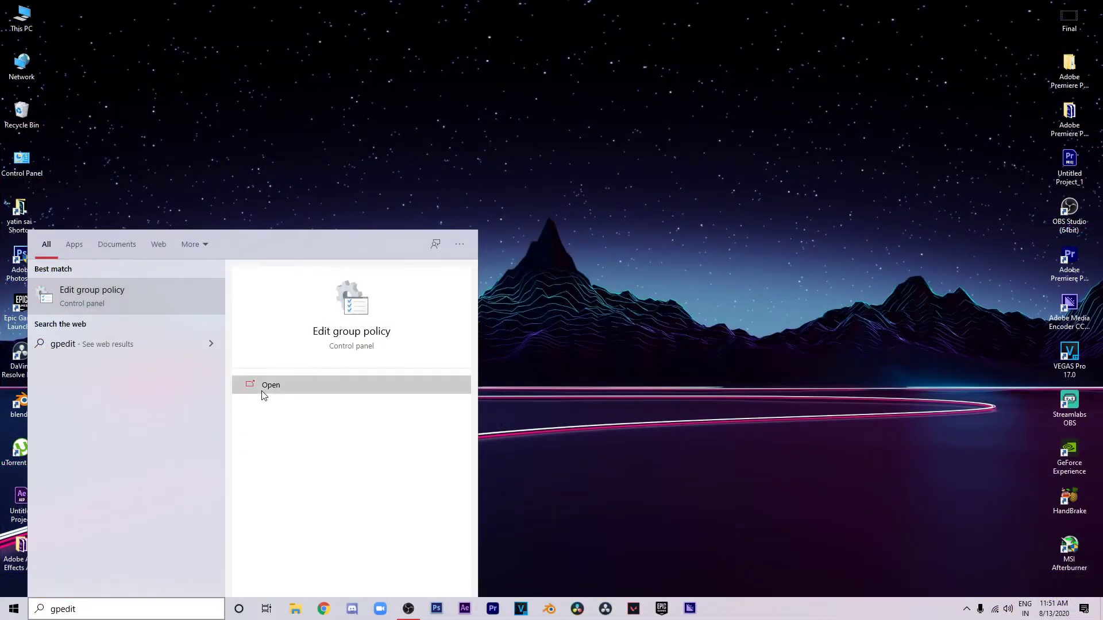
left_click(575, 122)
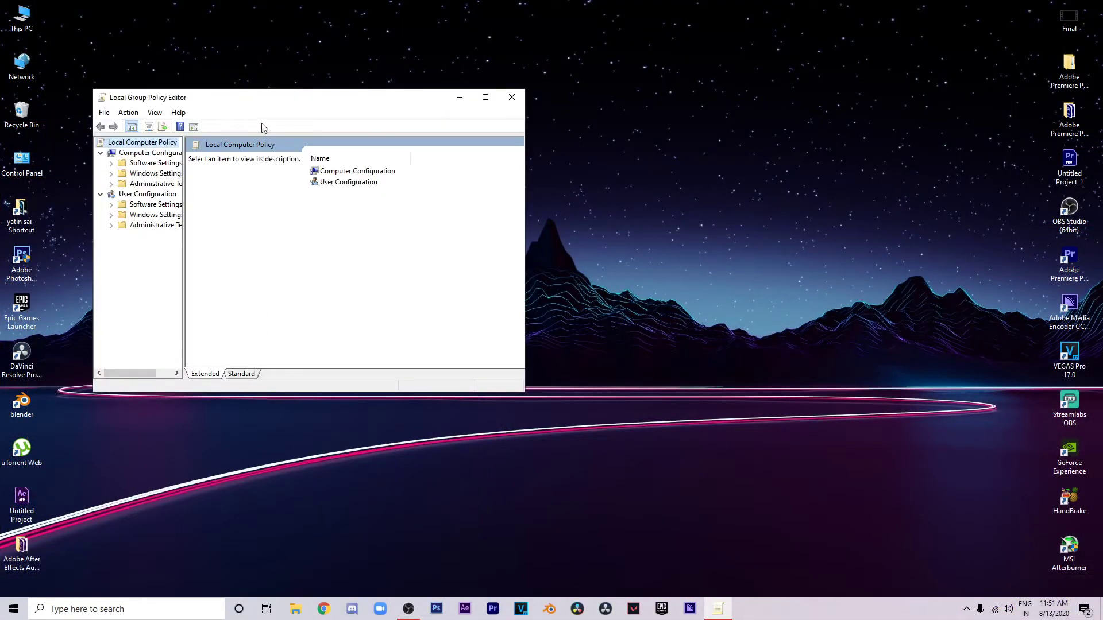
left_click_drag(267, 102, 544, 138)
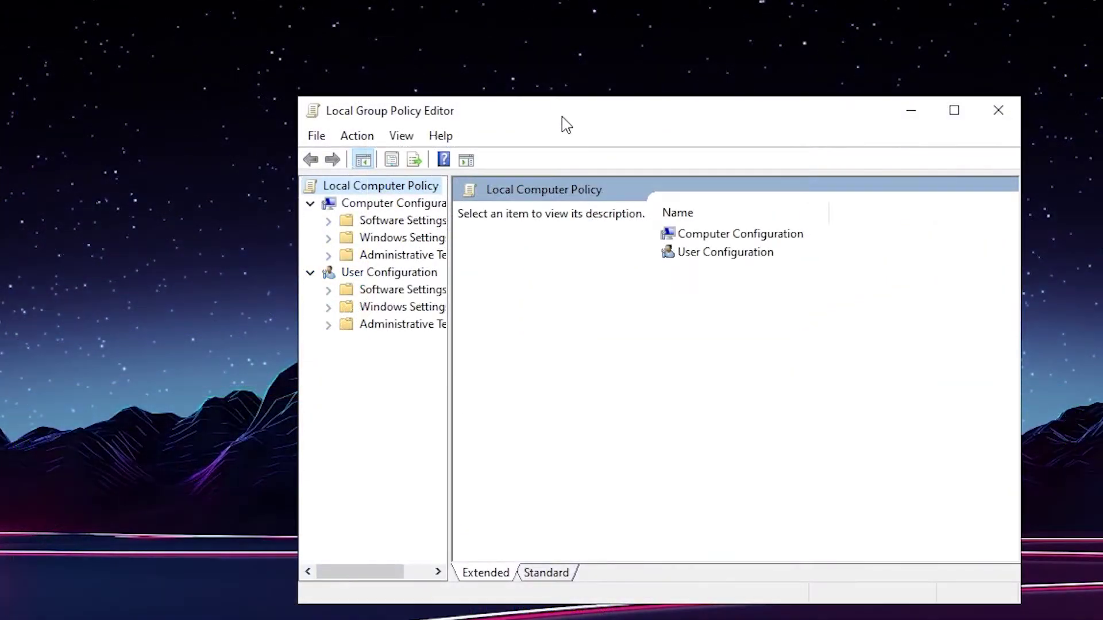
Go to the QoS Packet Scheduler policies under Computer Configuration, Administrative Templates, Network
left_click(377, 206)
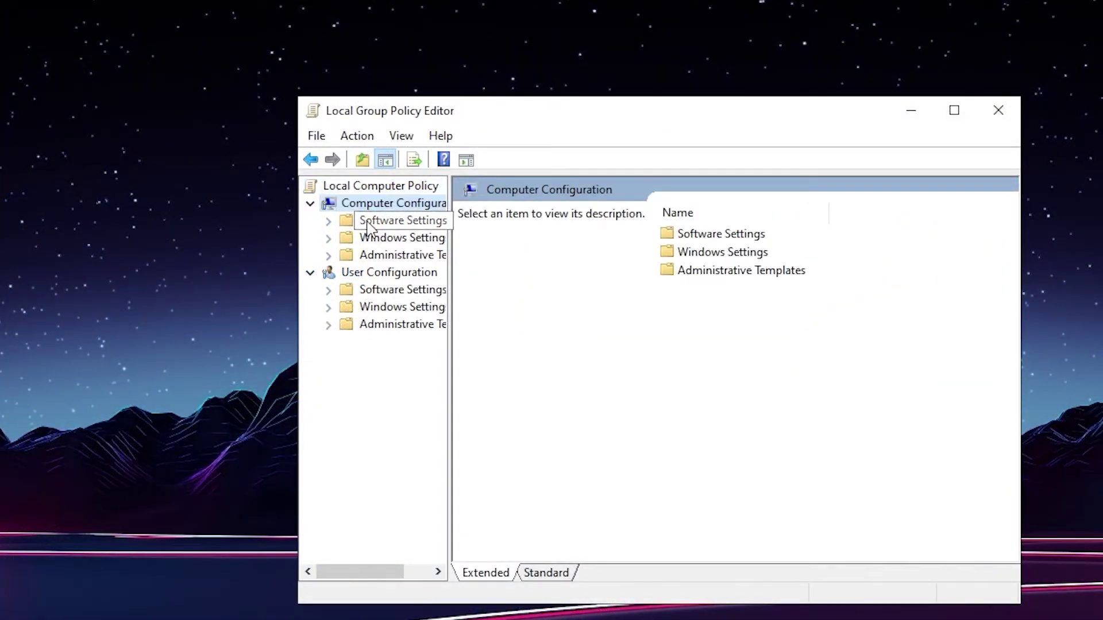
double_click(708, 271)
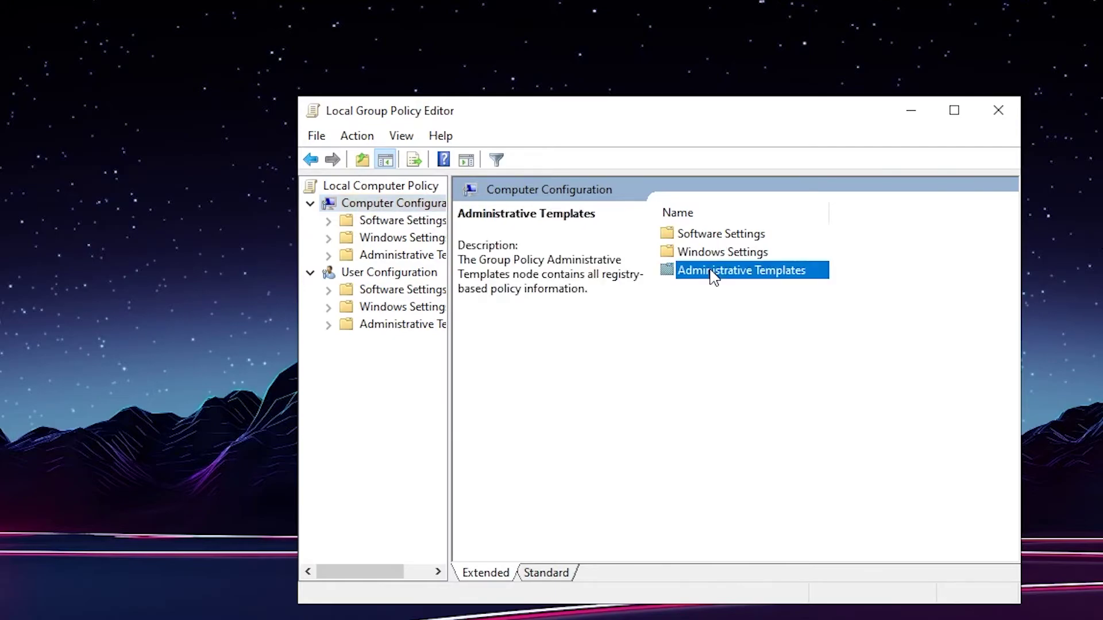
double_click(689, 257)
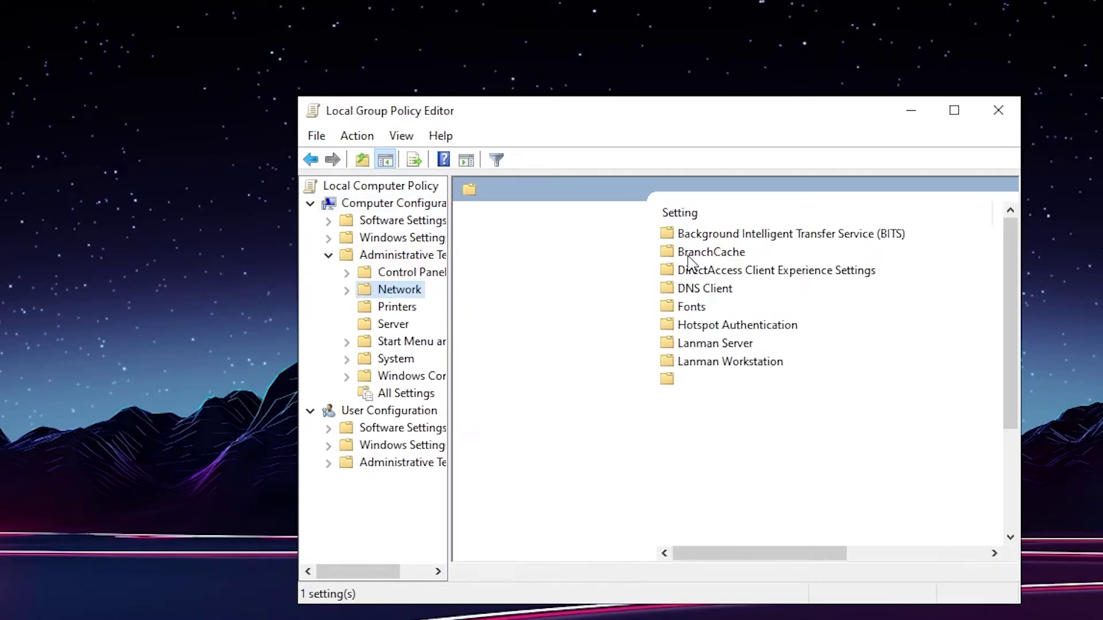
left_click_drag(1007, 267, 1008, 381)
double_click(682, 362)
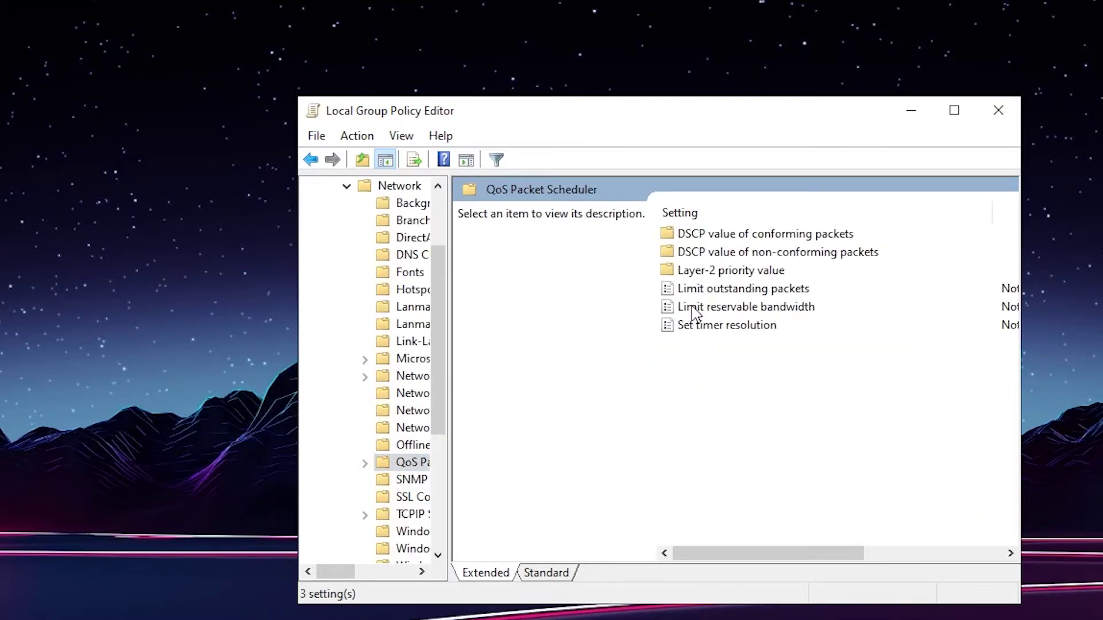
Enable the Limit reservable bandwidth policy with a bandwidth limit of 0%, save it and close the policy editor
double_click(696, 309)
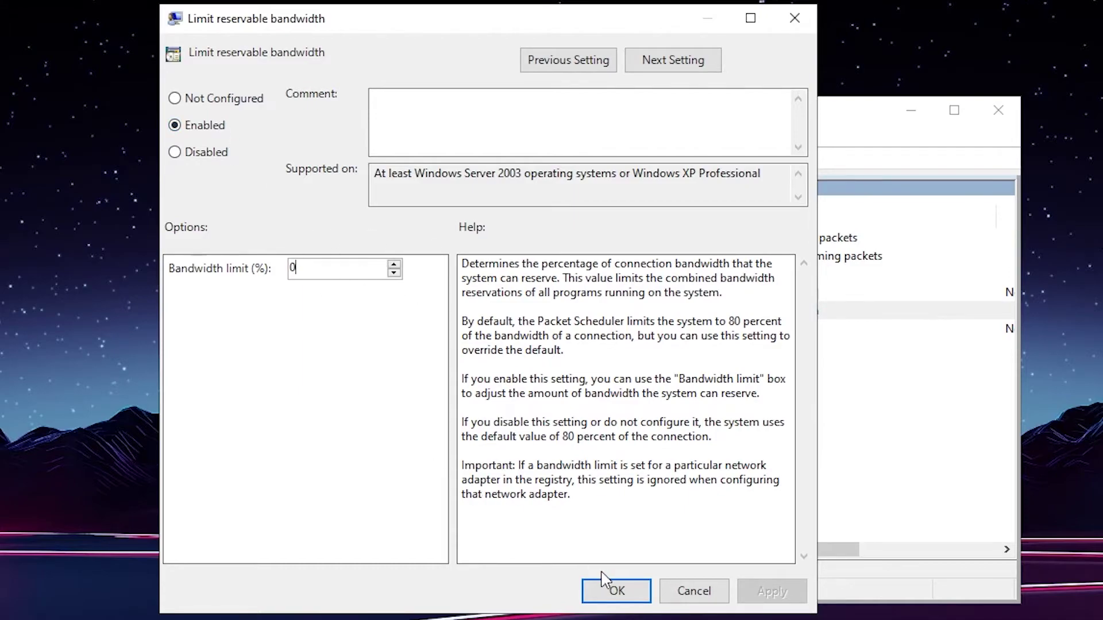
left_click(611, 595)
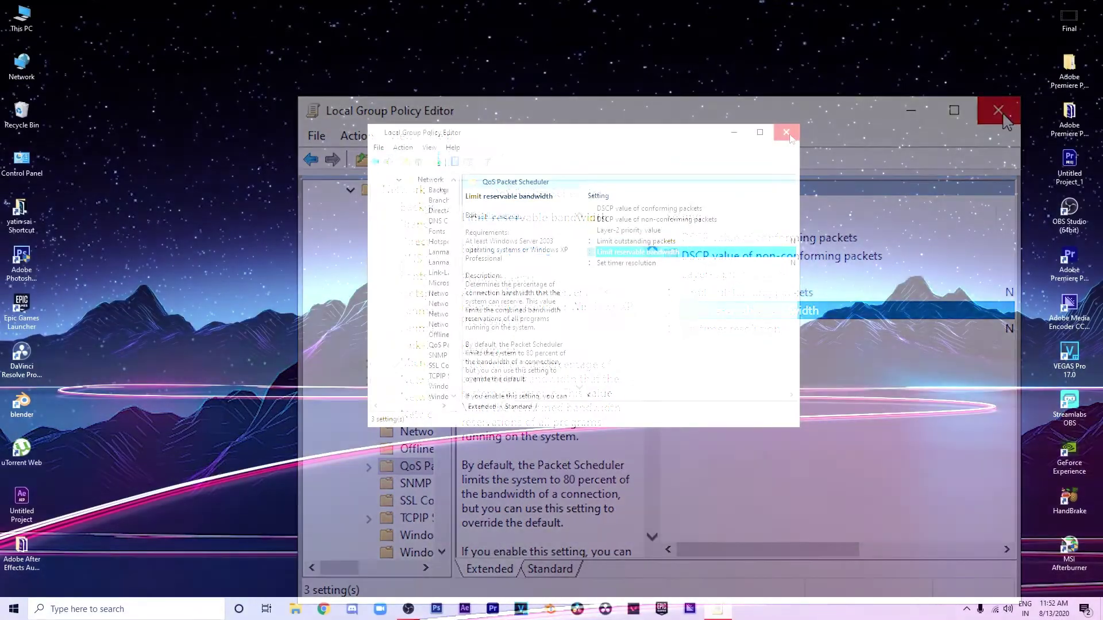
left_click(998, 110)
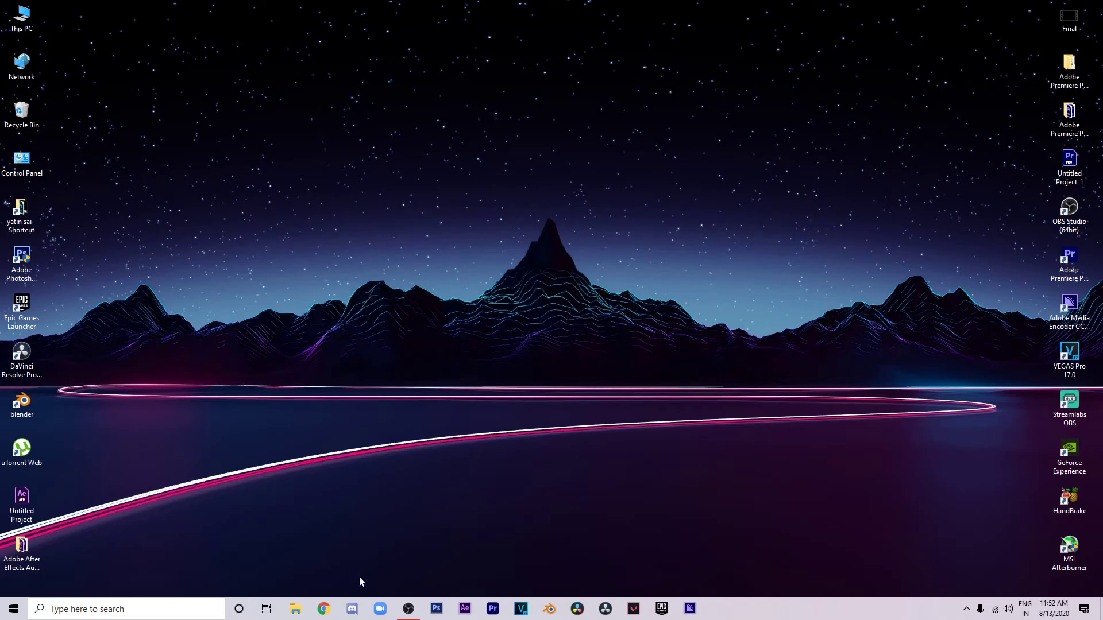
Open speedtest.net in Chrome and start an internet speed test
left_click(324, 609)
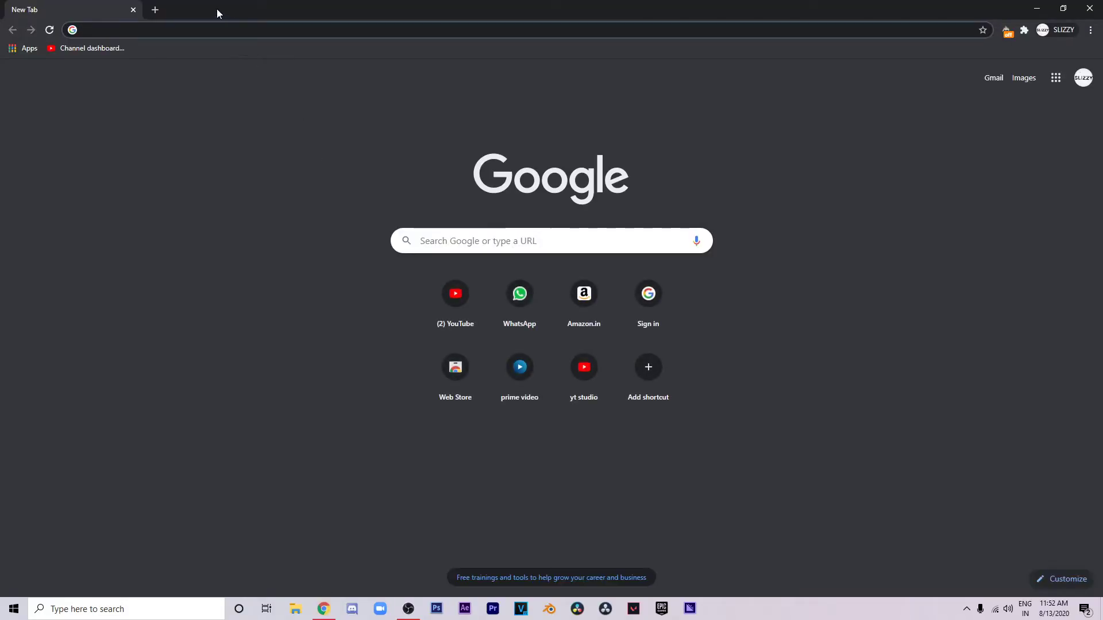
left_click(213, 30)
type("speedtest.net")
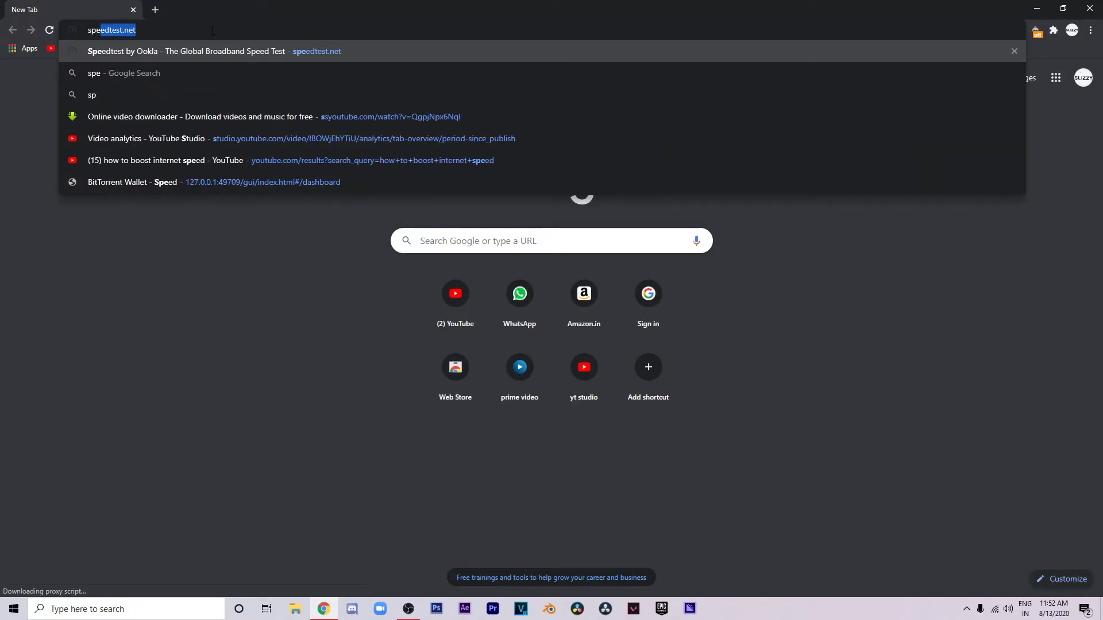
left_click(219, 51)
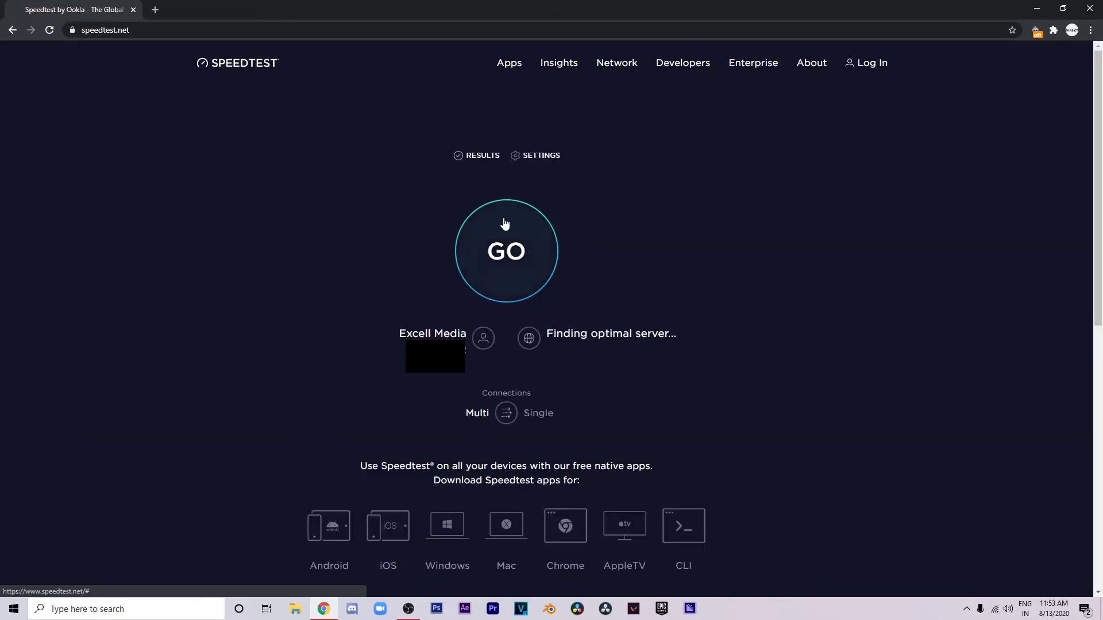
left_click(525, 269)
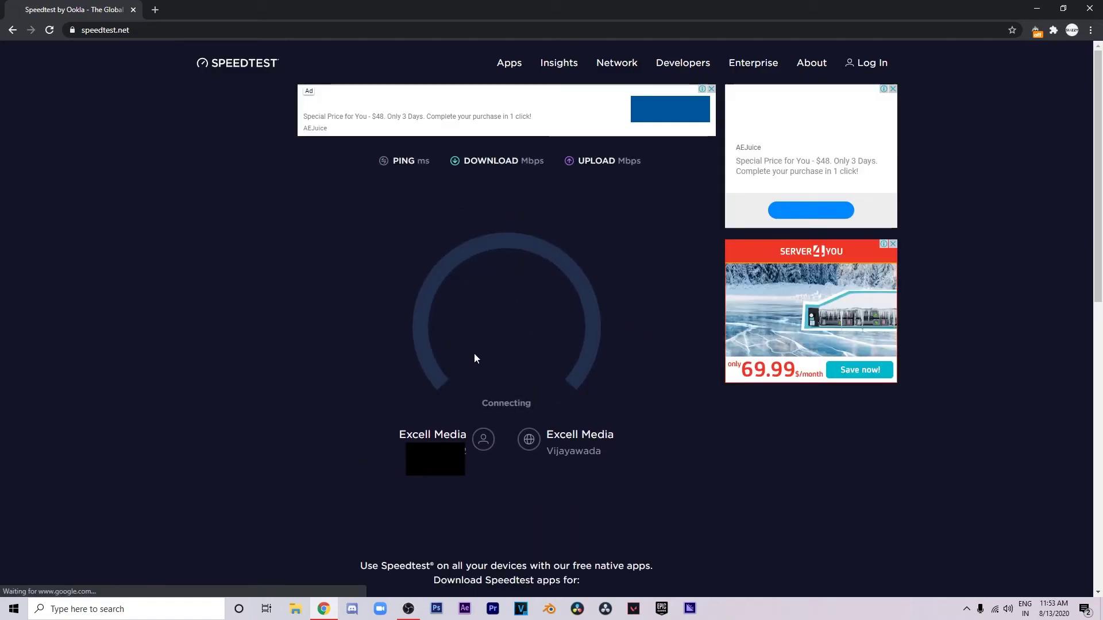